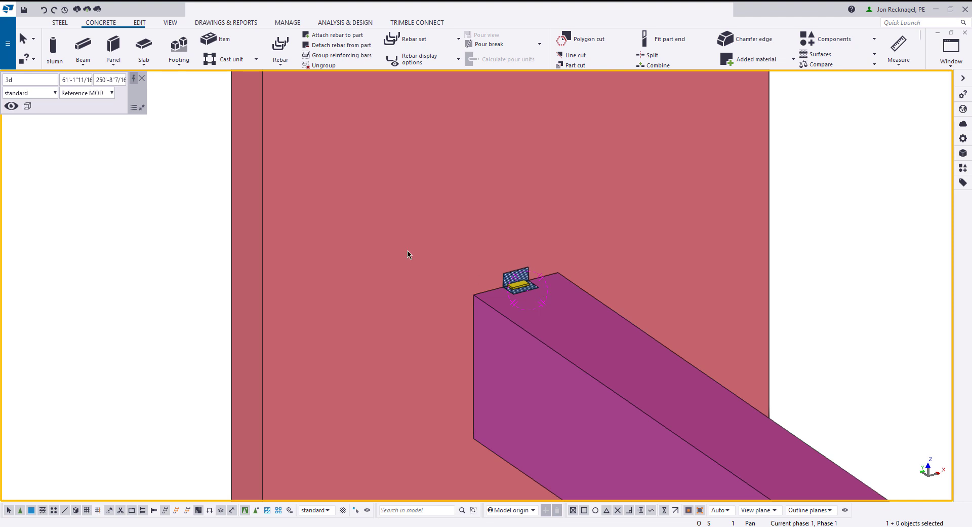
# Step: Examine the wall, the rectangular beam and the embed plates and loose plate connecting them
pyautogui.click(270, 133)
pyautogui.scroll(-5, 440, 212)
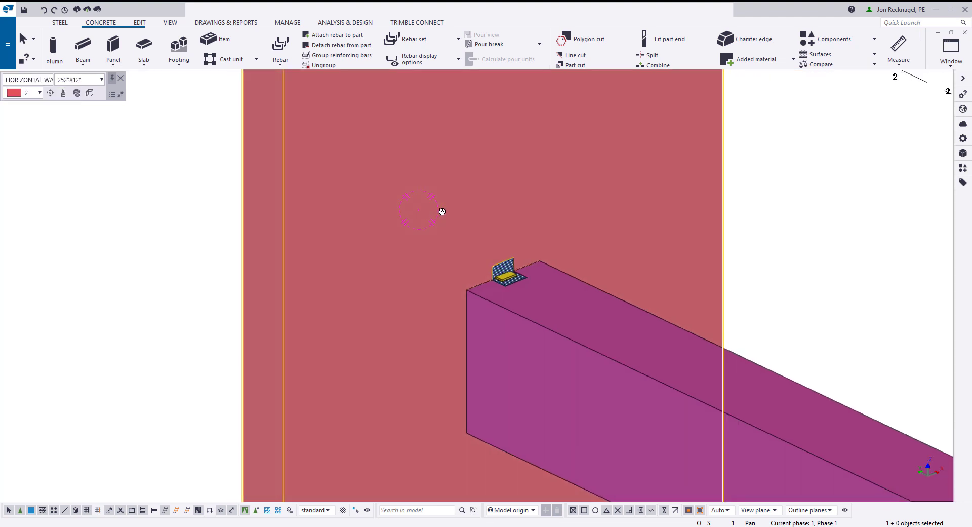
pyautogui.scroll(-2, 440, 213)
pyautogui.click(636, 322)
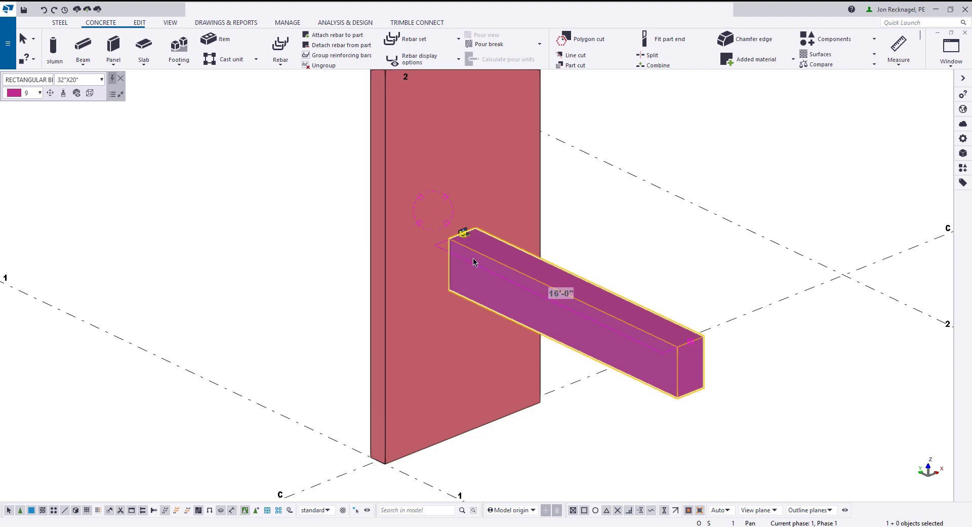
pyautogui.moveTo(455, 244)
pyautogui.keyDown('ctrl'); pyautogui.mouseDown(button='middle')
pyautogui.moveTo(536, 235)
pyautogui.moveTo(463, 238)
pyautogui.moveTo(525, 188)
pyautogui.moveTo(498, 192)
pyautogui.mouseUp(button='middle'); pyautogui.keyUp('ctrl')
pyautogui.scroll(5, 455, 233)
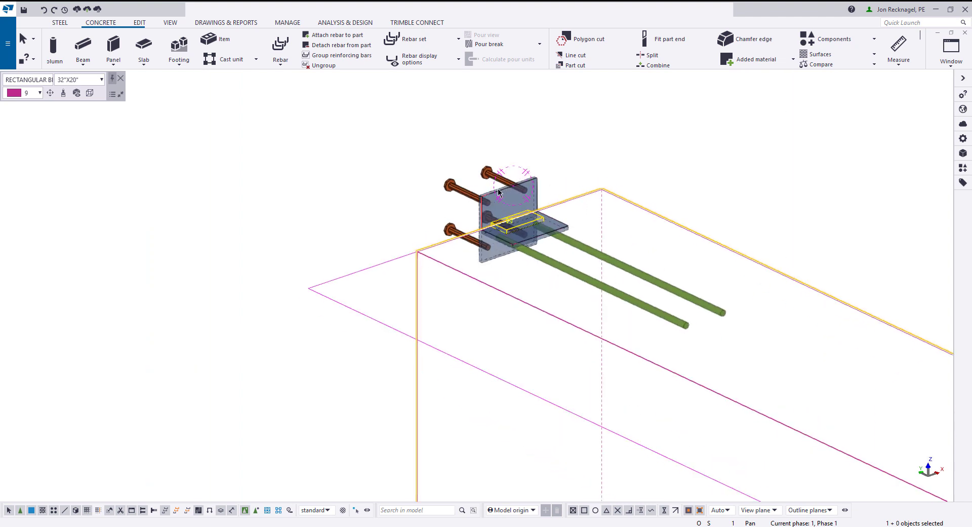
pyautogui.click(498, 191)
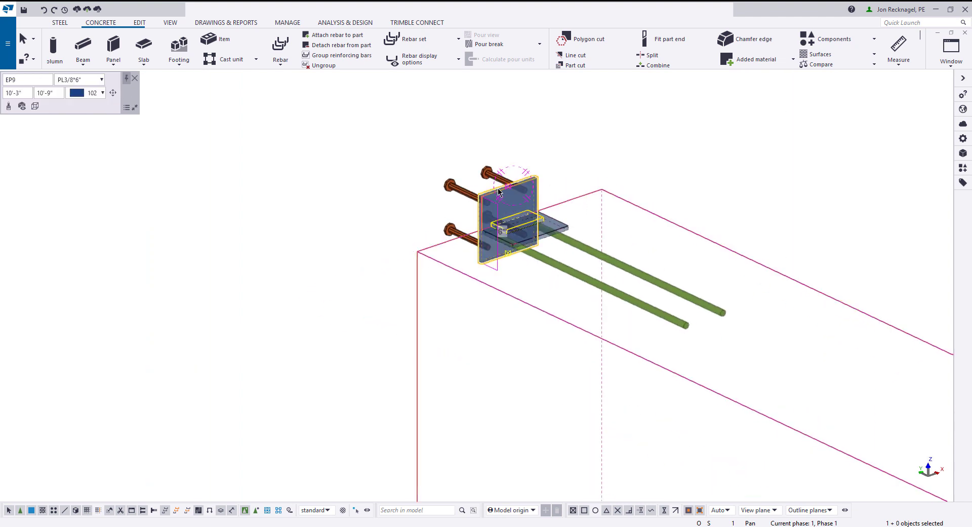
pyautogui.scroll(5, 511, 222)
pyautogui.hotkey('ctrl', '4')
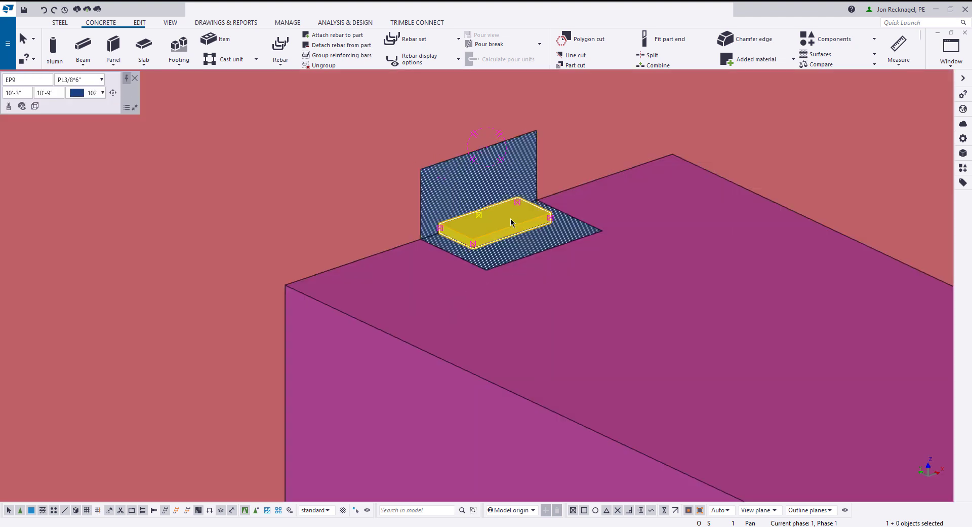
pyautogui.click(511, 221)
pyautogui.click(521, 253)
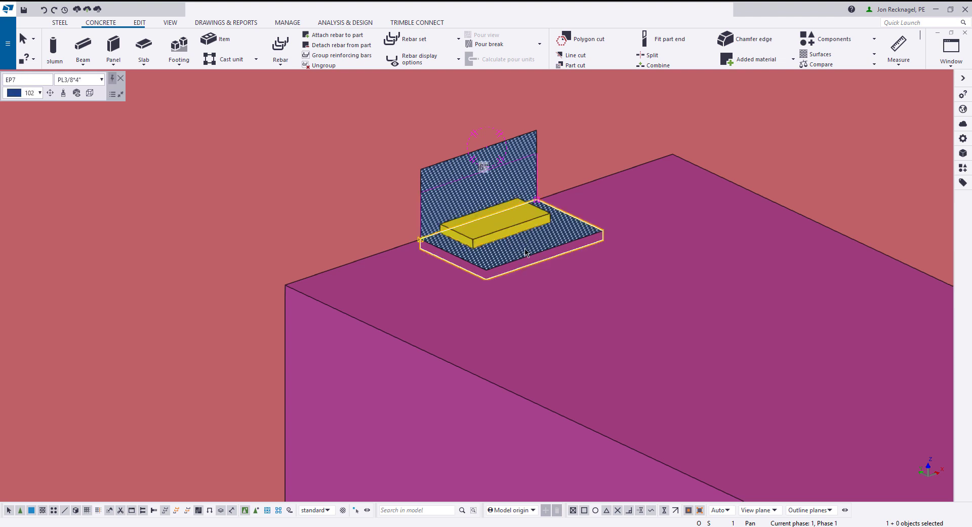
# Step: Inspect the beam embed's bars and the wall embed's studs in a see-through view of the connection
pyautogui.hotkey('ctrl', '2')
pyautogui.moveTo(547, 258)
pyautogui.keyDown('ctrl'); pyautogui.mouseDown(button='middle')
pyautogui.moveTo(586, 254)
pyautogui.moveTo(552, 261)
pyautogui.mouseUp(button='middle'); pyautogui.keyUp('ctrl')
pyautogui.scroll(-2, 552, 261)
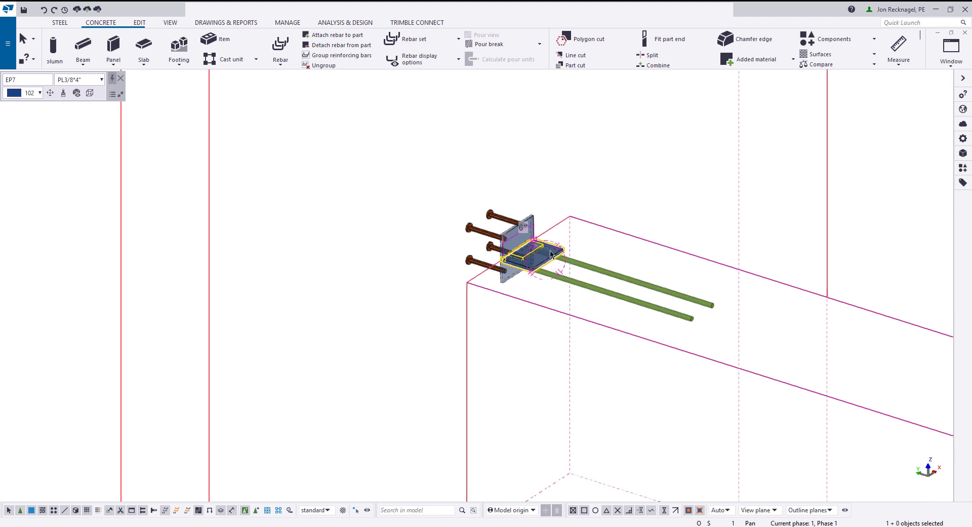
pyautogui.scroll(-3, 562, 245)
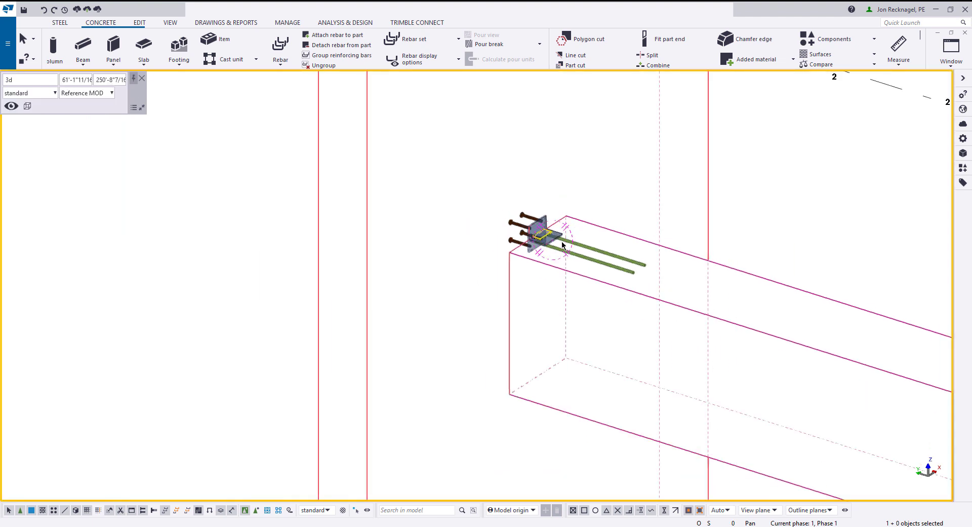
pyautogui.keyDown('ctrl'); pyautogui.moveTo(559, 242); pyautogui.dragTo(650, 246, button='middle'); pyautogui.keyUp('ctrl')
pyautogui.click(581, 257)
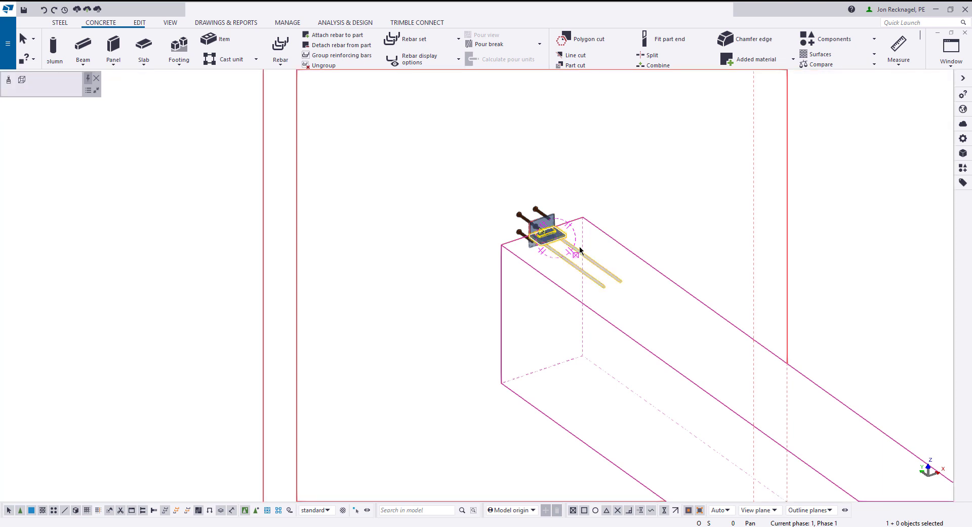
pyautogui.scroll(3, 563, 237)
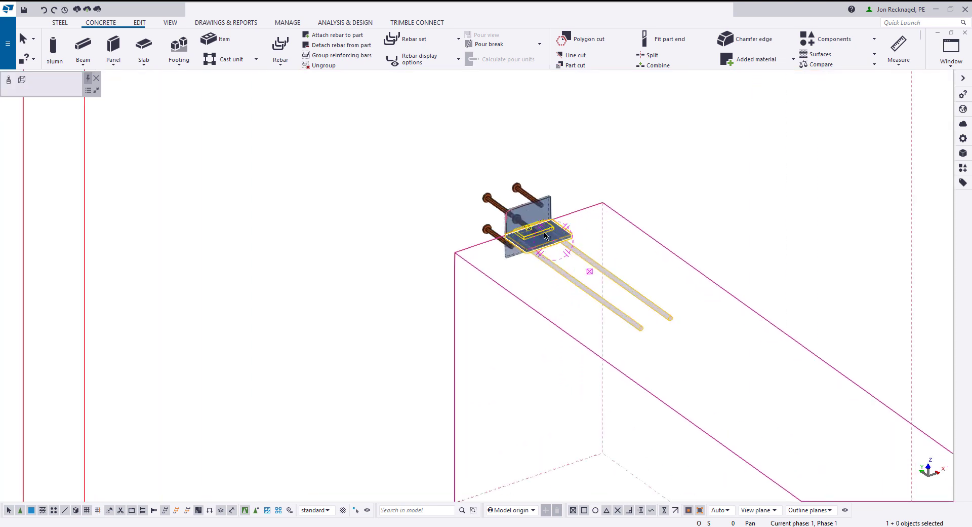
pyautogui.click(544, 231)
pyautogui.click(550, 203)
pyautogui.click(590, 179)
pyautogui.scroll(-3, 589, 178)
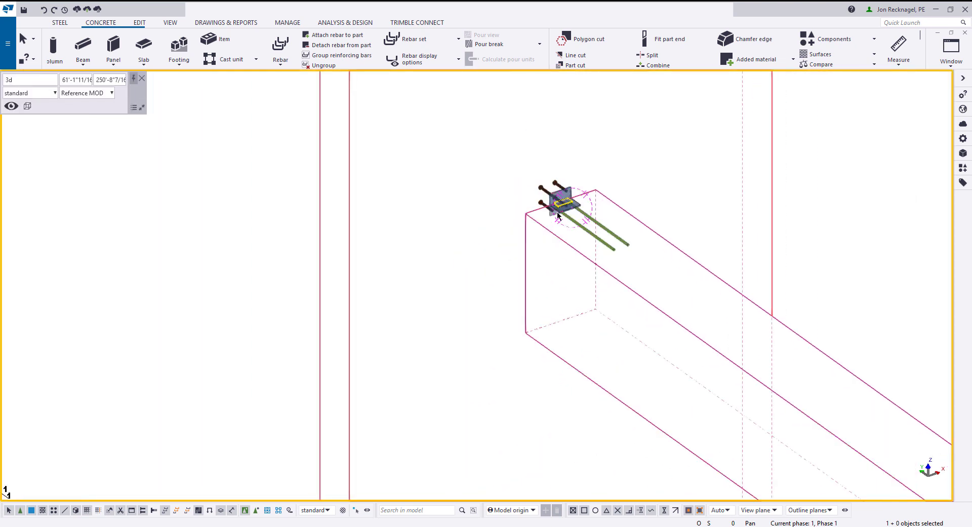
# Step: Inspect the wall embed, loose plate and beam embed in the shaded view, along with the wall and beam they join
pyautogui.keyDown('ctrl'); pyautogui.moveTo(557, 212); pyautogui.dragTo(559, 230, button='middle'); pyautogui.keyUp('ctrl')
pyautogui.hotkey('ctrl', '4')
pyautogui.click(558, 230)
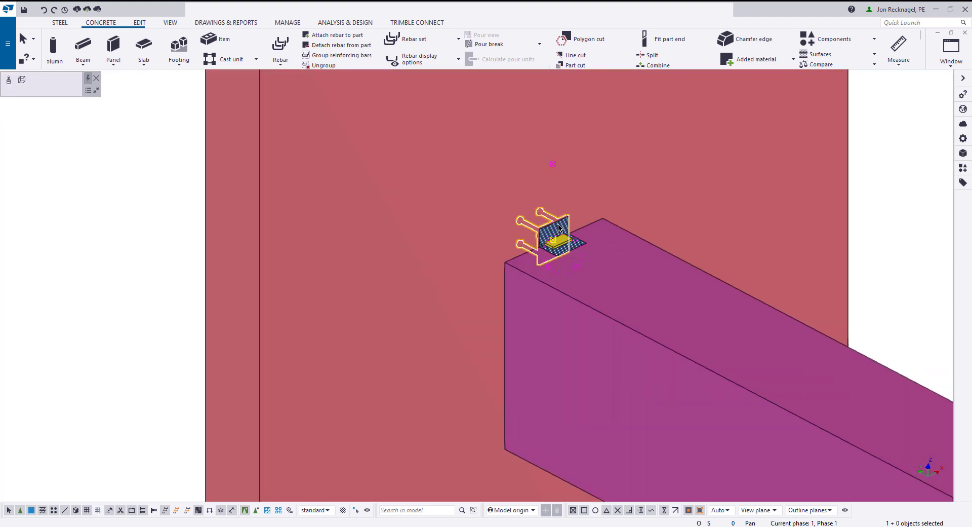
pyautogui.scroll(3, 565, 222)
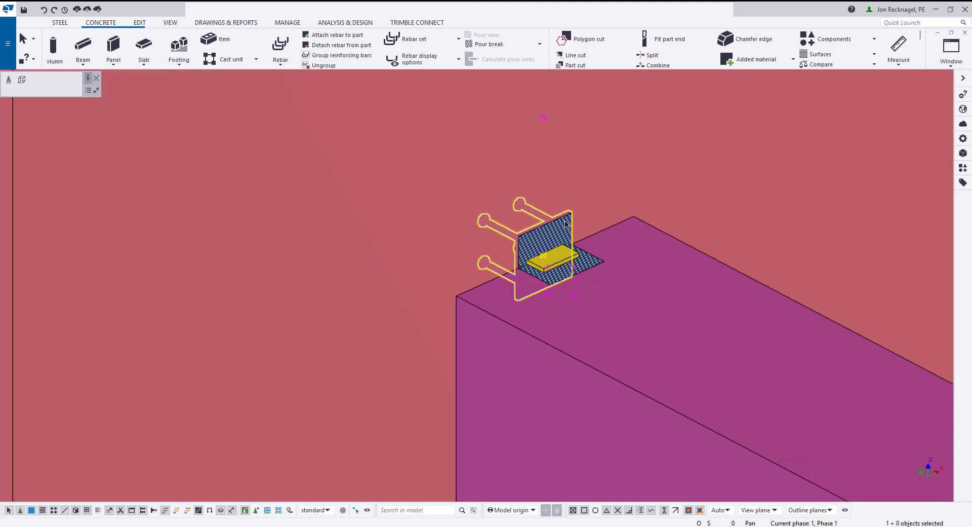
pyautogui.click(564, 250)
pyautogui.click(597, 261)
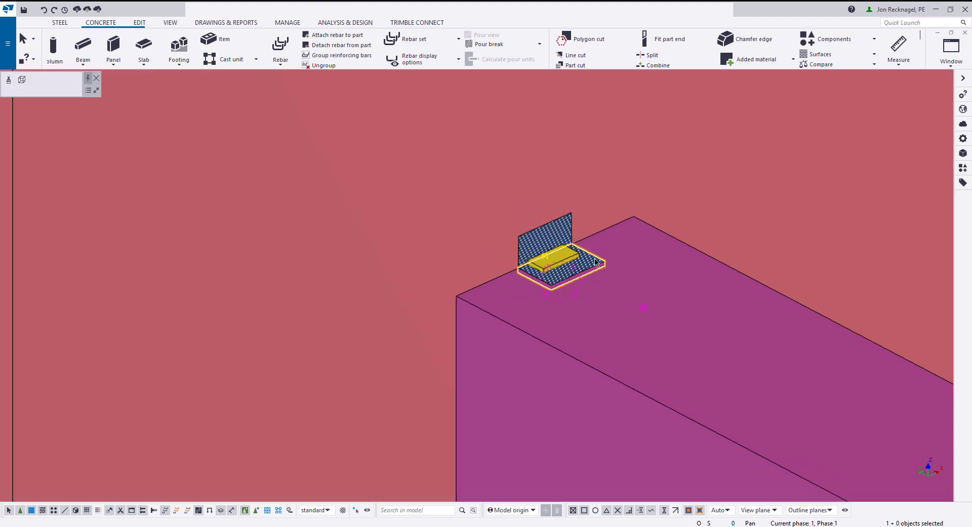
pyautogui.scroll(-2, 595, 261)
pyautogui.scroll(-2, 596, 262)
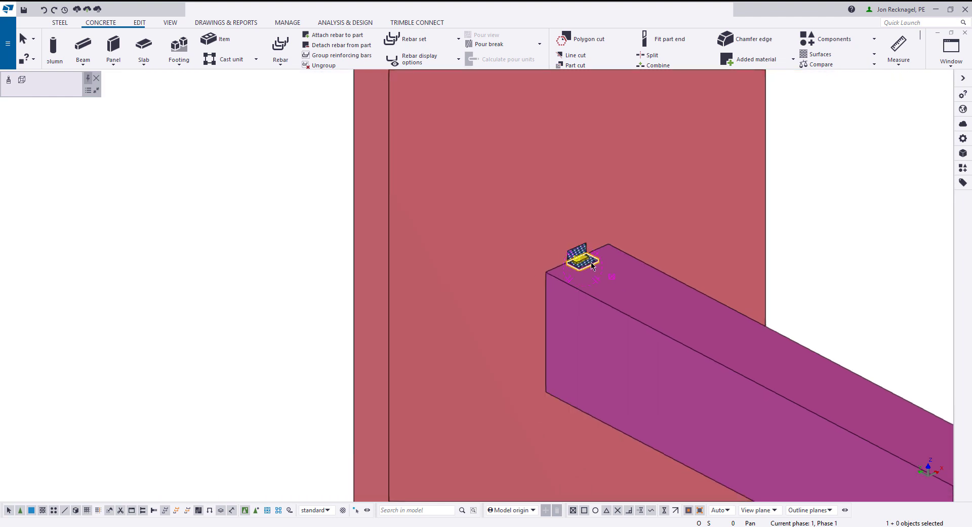
pyautogui.scroll(-2, 596, 262)
pyautogui.click(487, 176)
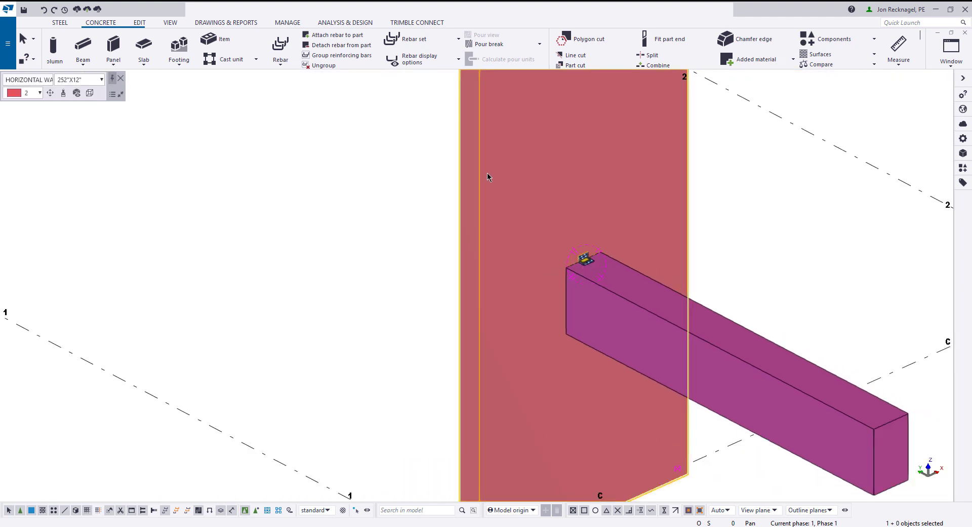
pyautogui.click(735, 356)
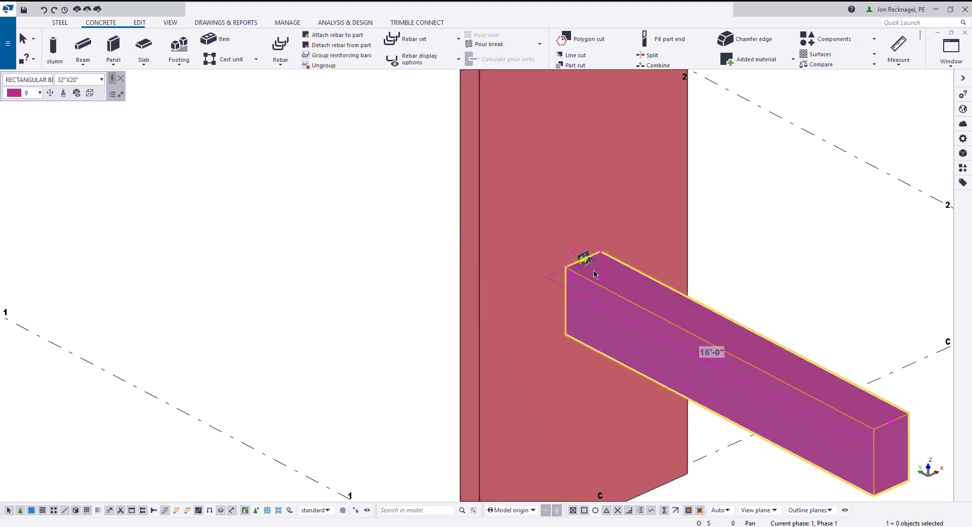
pyautogui.scroll(3, 594, 270)
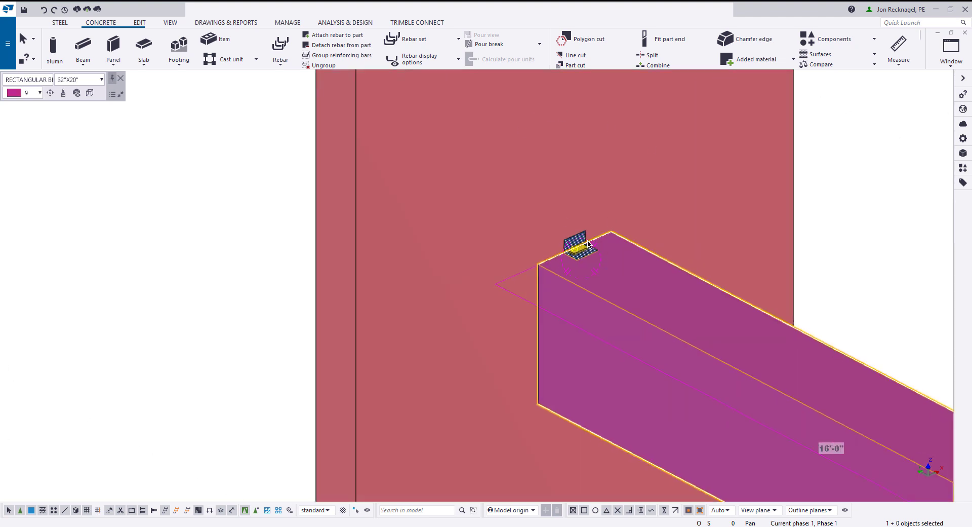
# Step: Clear the selection and start defining a new custom component from the applications and components catalog
pyautogui.click(826, 220)
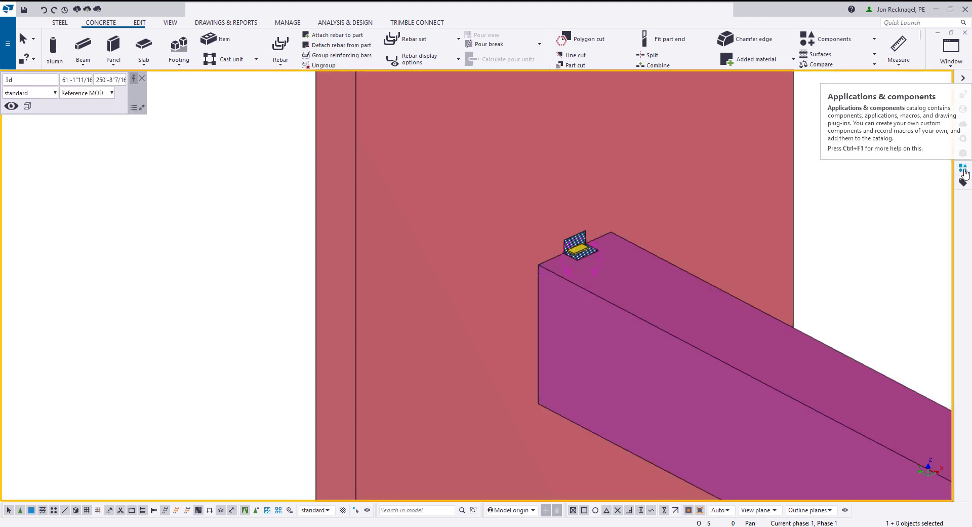
pyautogui.click(964, 171)
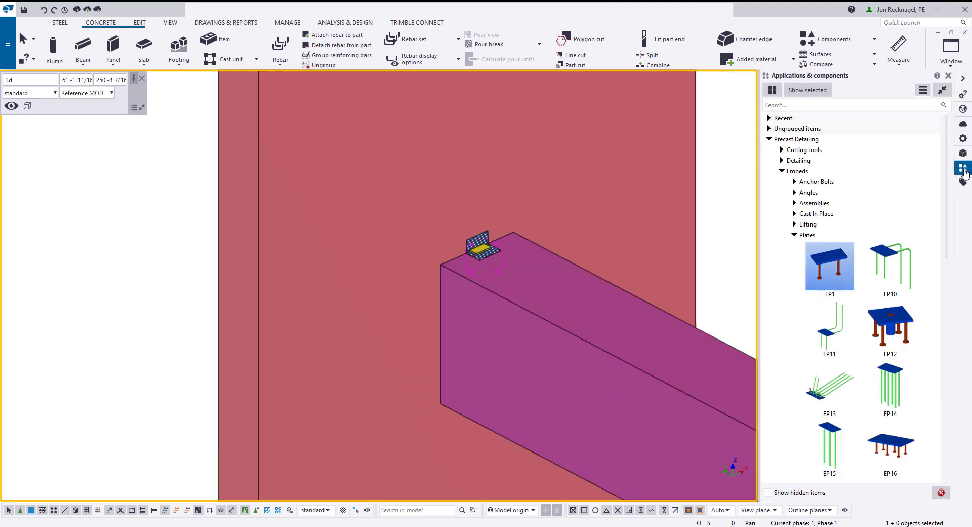
pyautogui.click(923, 90)
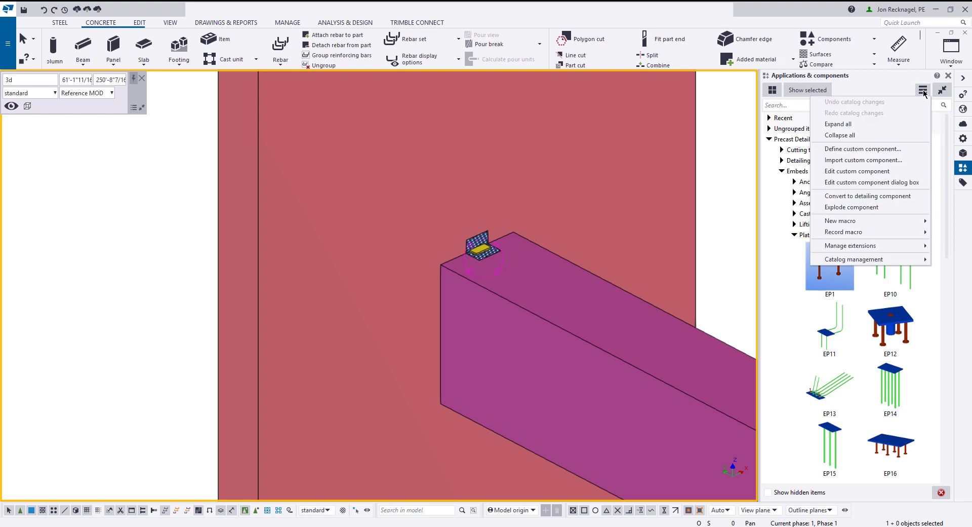
pyautogui.click(867, 148)
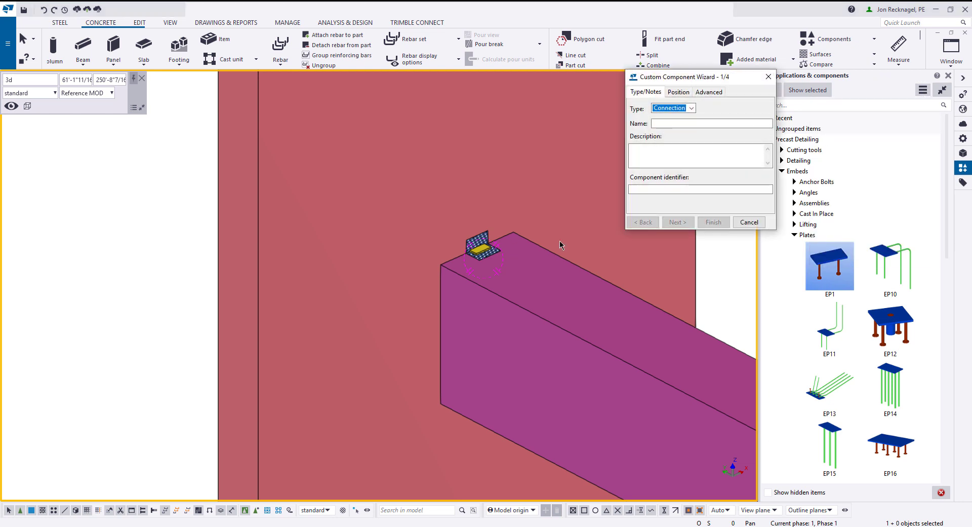
pyautogui.moveTo(560, 243); pyautogui.dragTo(486, 246, button='middle')
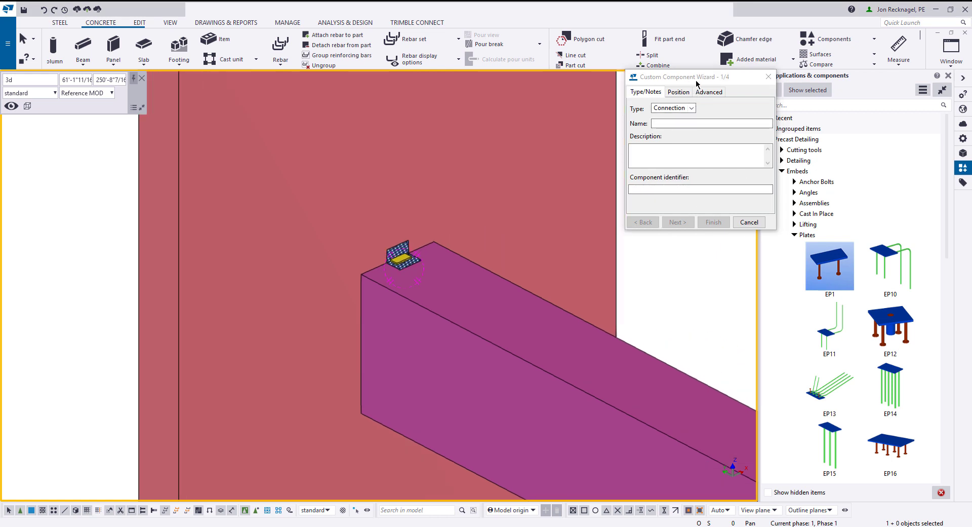
# Step: Set the custom component's type to Connection and name it "Dec Take 5"
pyautogui.click(691, 108)
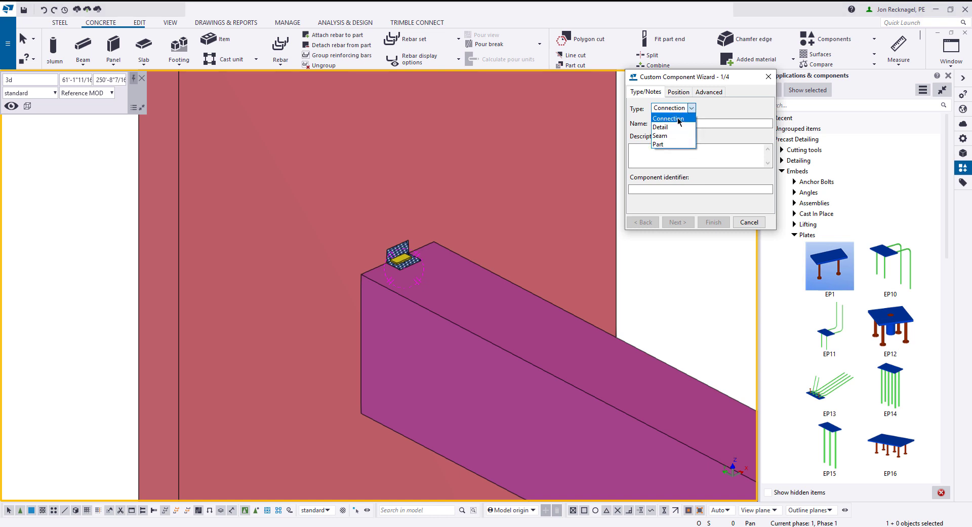
pyautogui.click(679, 119)
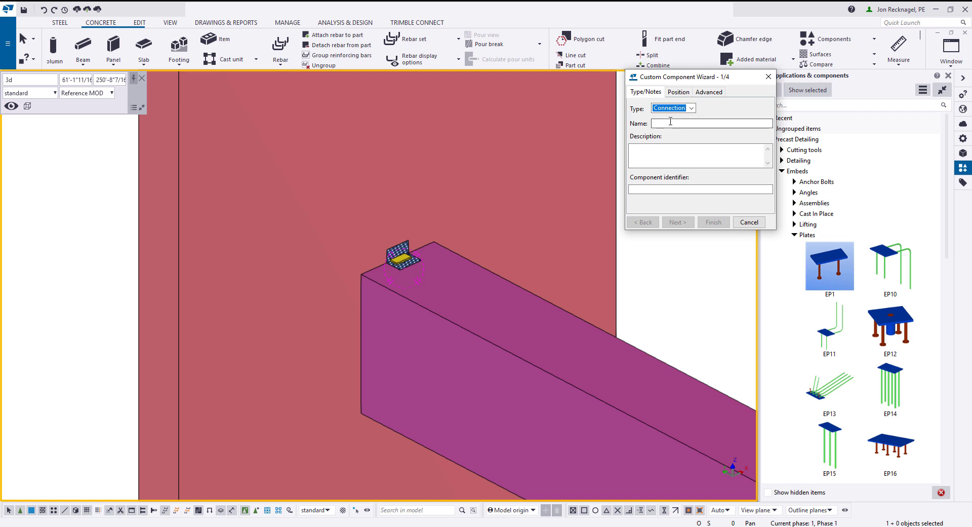
pyautogui.click(670, 121)
pyautogui.write('Dec T')
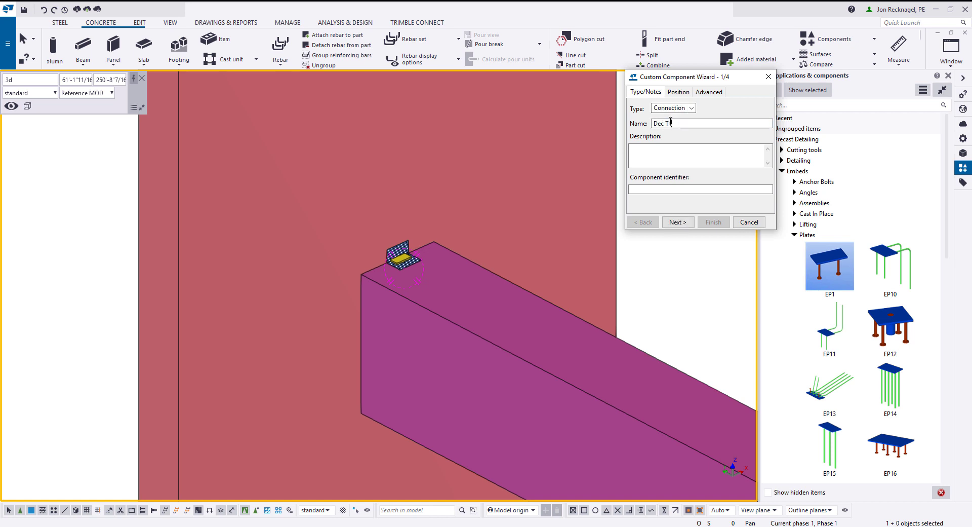
pyautogui.write('ake 5')
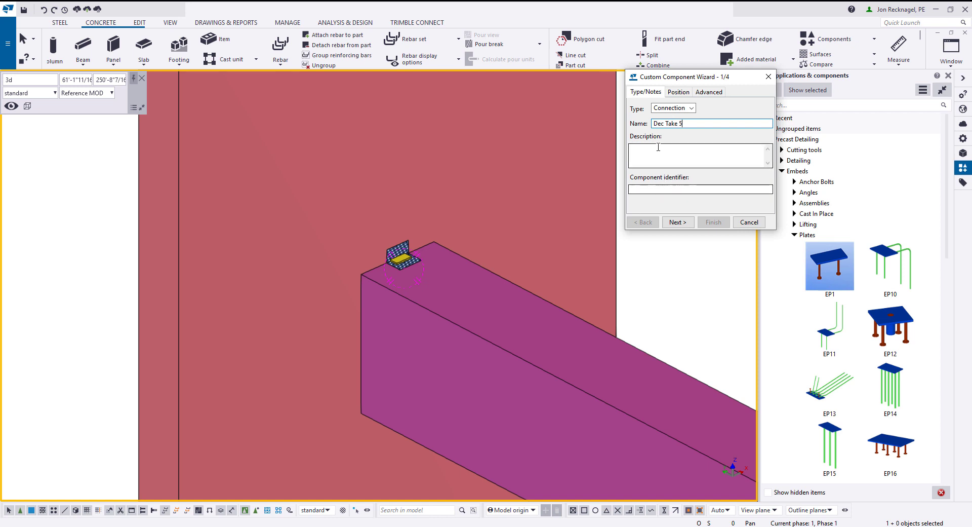
# Step: Review the custom component's position and advanced settings against the plate connection in the model
pyautogui.click(681, 91)
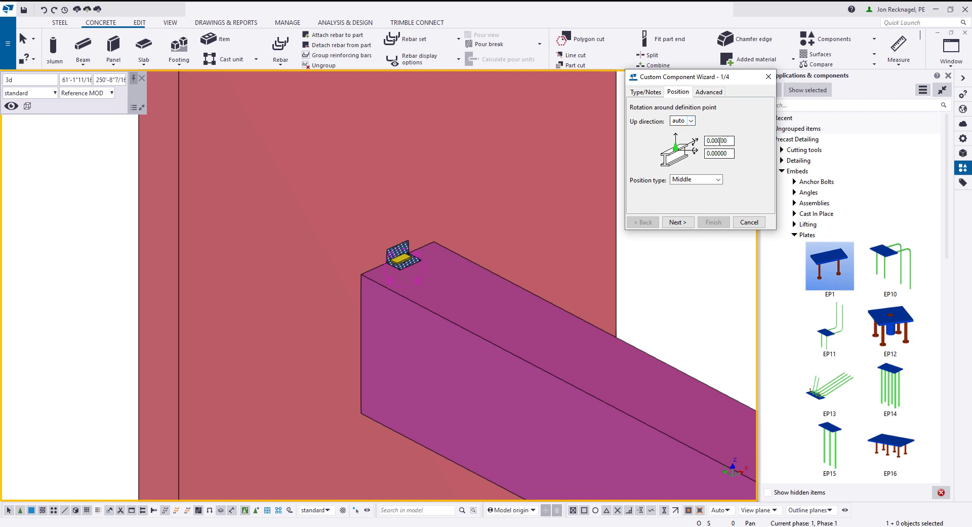
pyautogui.click(708, 93)
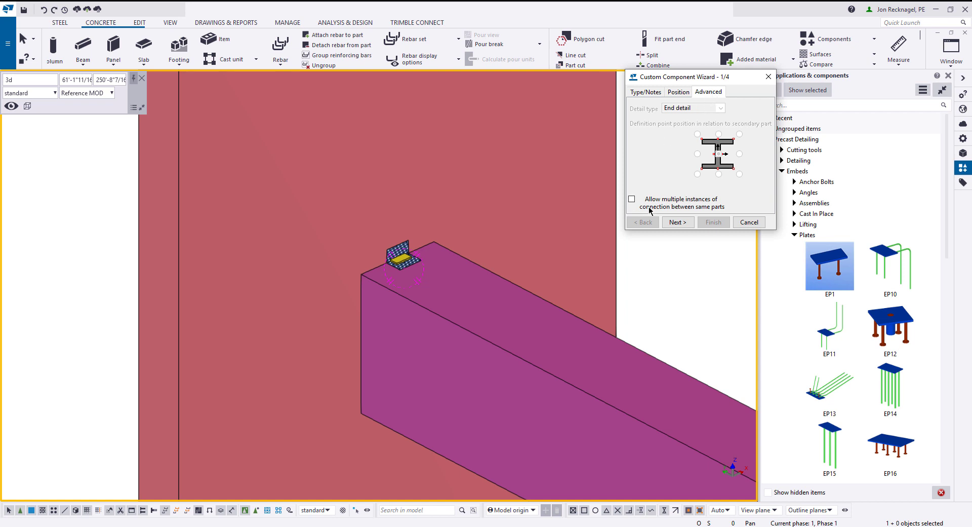
pyautogui.scroll(-2, 400, 267)
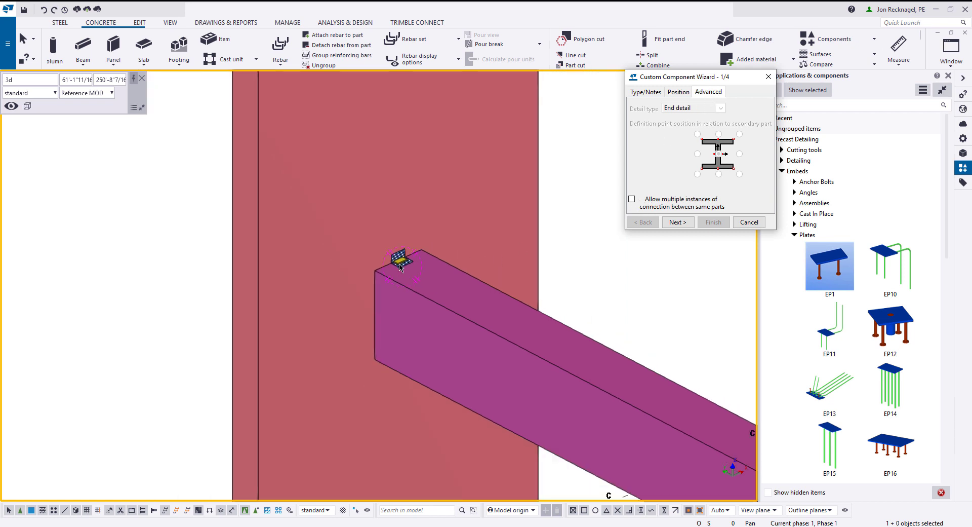
pyautogui.scroll(-1, 400, 266)
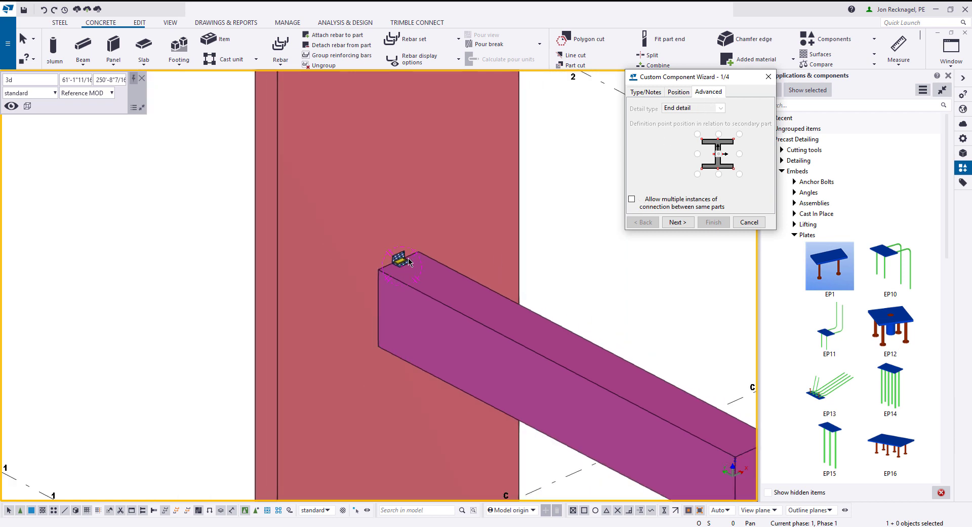
pyautogui.scroll(2, 401, 262)
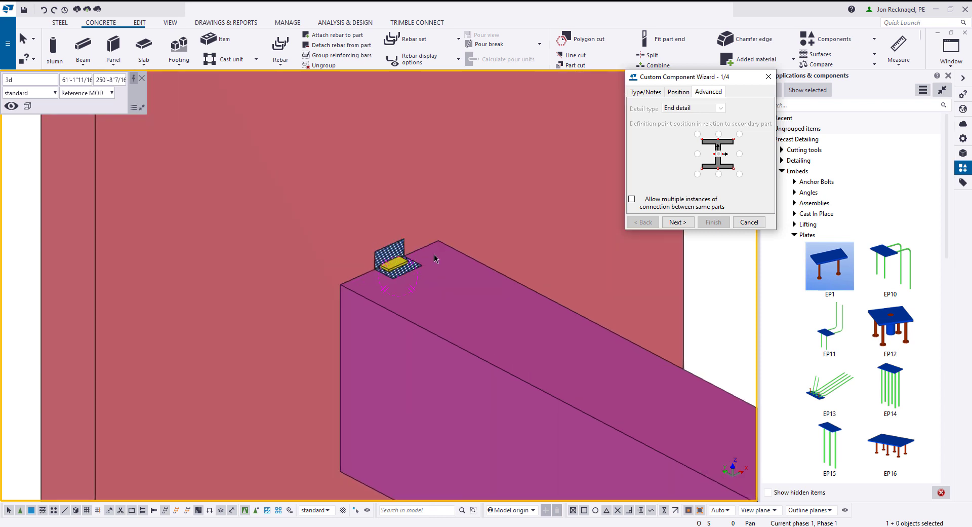
# Step: Try allowing multiple instances of the connection between the same parts, and return to the type and notes settings
pyautogui.click(632, 199)
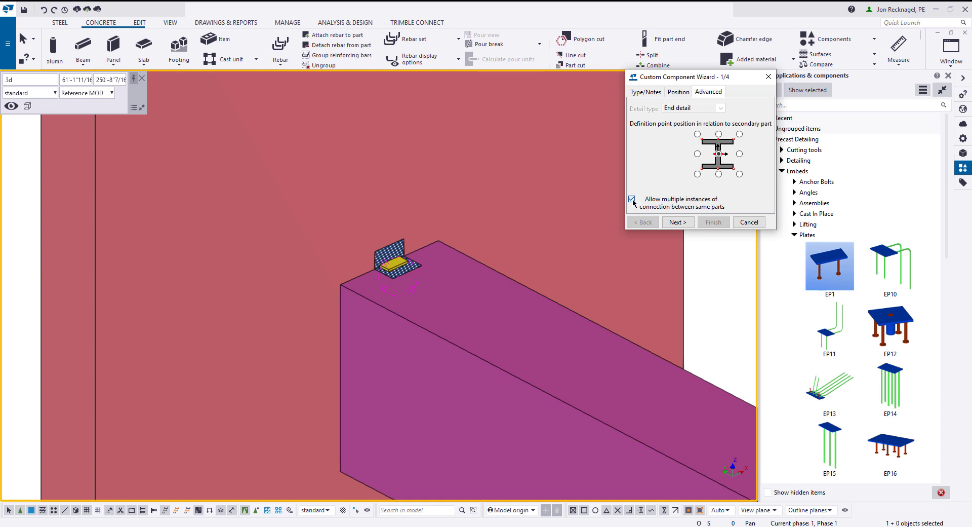
pyautogui.click(632, 200)
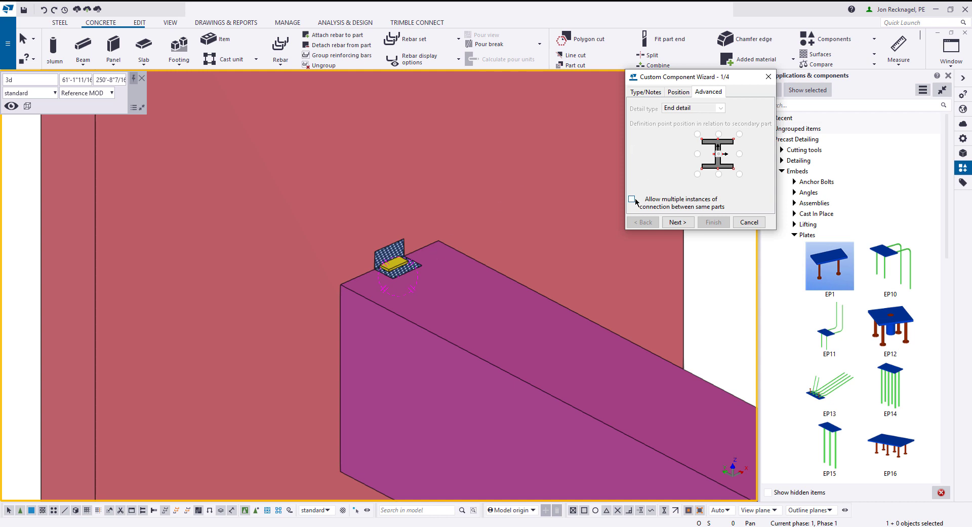
pyautogui.click(654, 95)
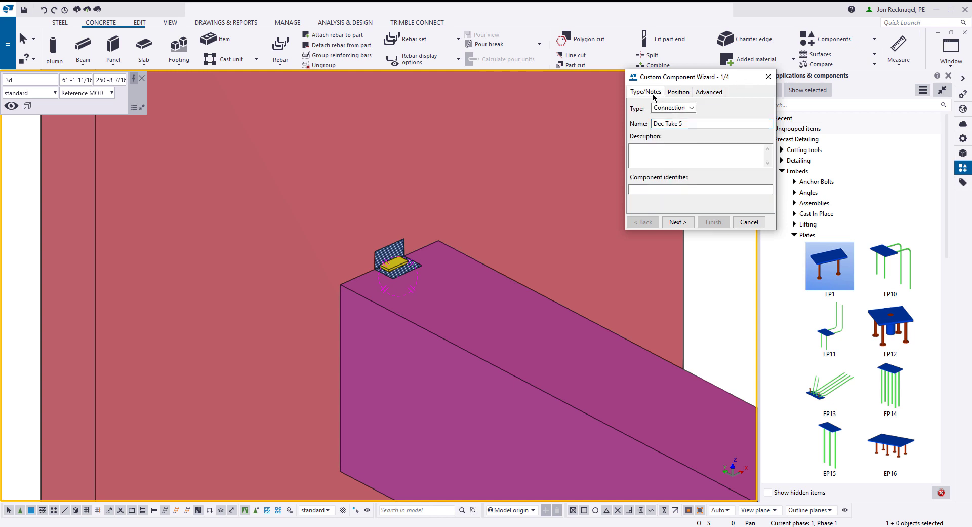
# Step: Continue to the component objects and include the wall embed plate, the loose plate and the beam embed plate in the custom component
pyautogui.click(678, 222)
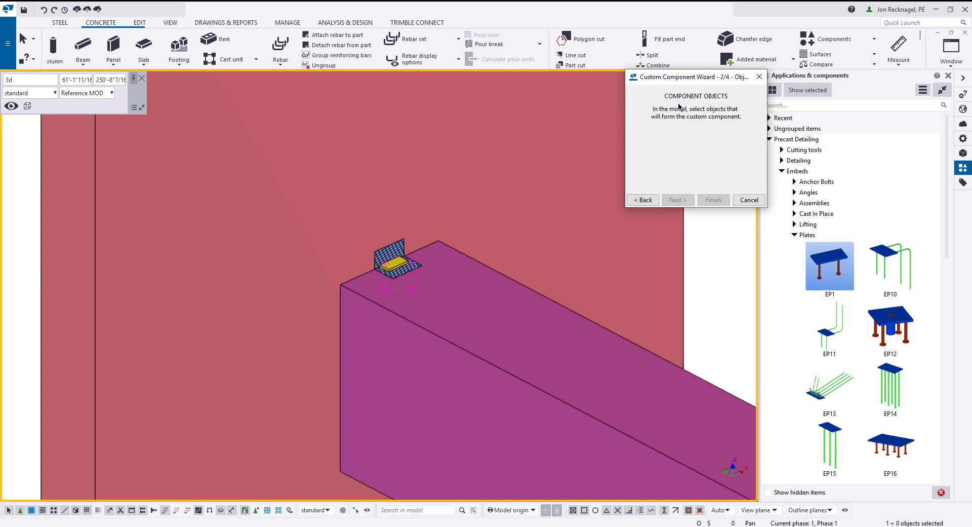
pyautogui.moveTo(679, 77); pyautogui.dragTo(658, 80)
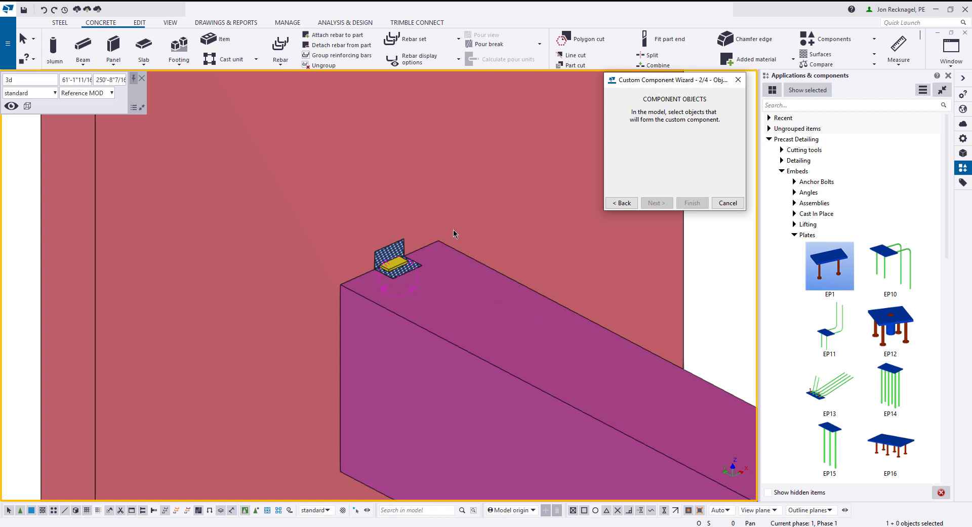
pyautogui.scroll(3, 405, 262)
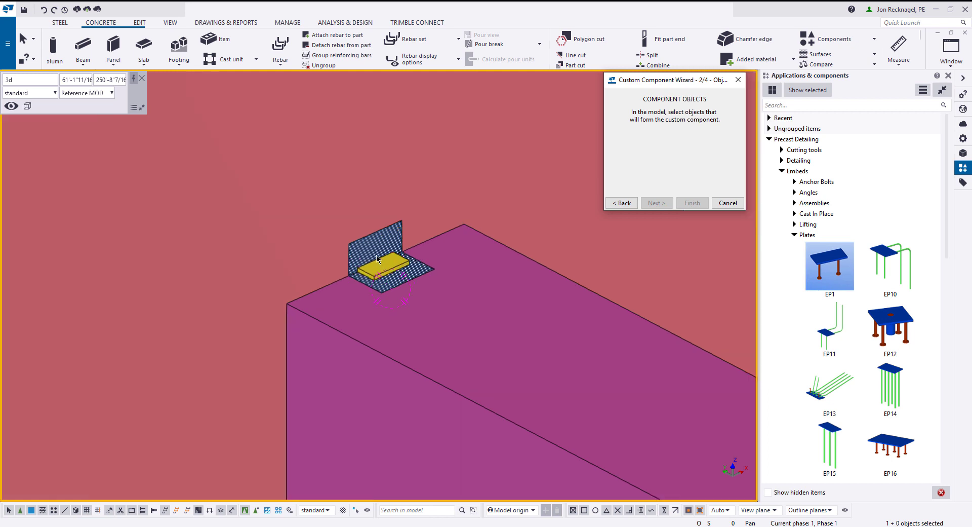
pyautogui.click(390, 257)
pyautogui.scroll(3, 390, 256)
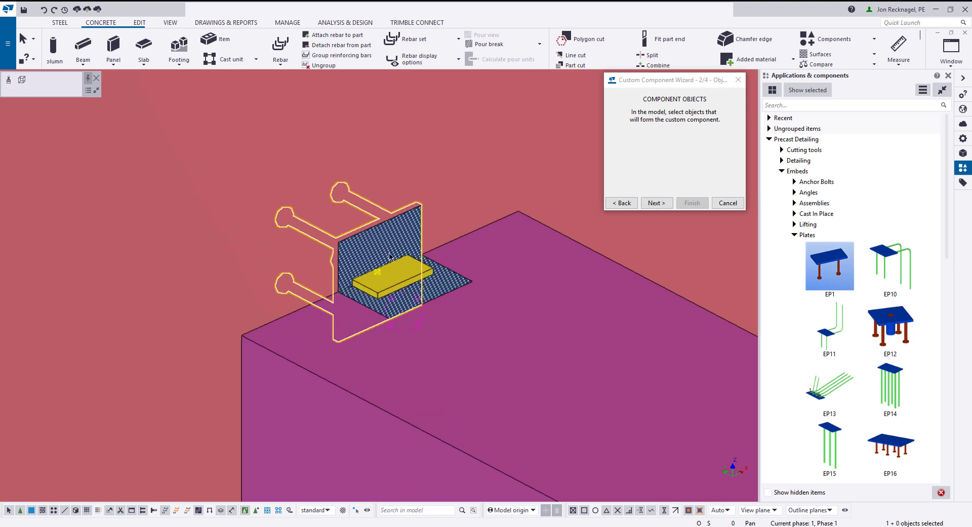
pyautogui.keyDown('ctrl'); pyautogui.click(409, 272); pyautogui.keyUp('ctrl')
pyautogui.keyDown('ctrl'); pyautogui.click(461, 287); pyautogui.keyUp('ctrl')
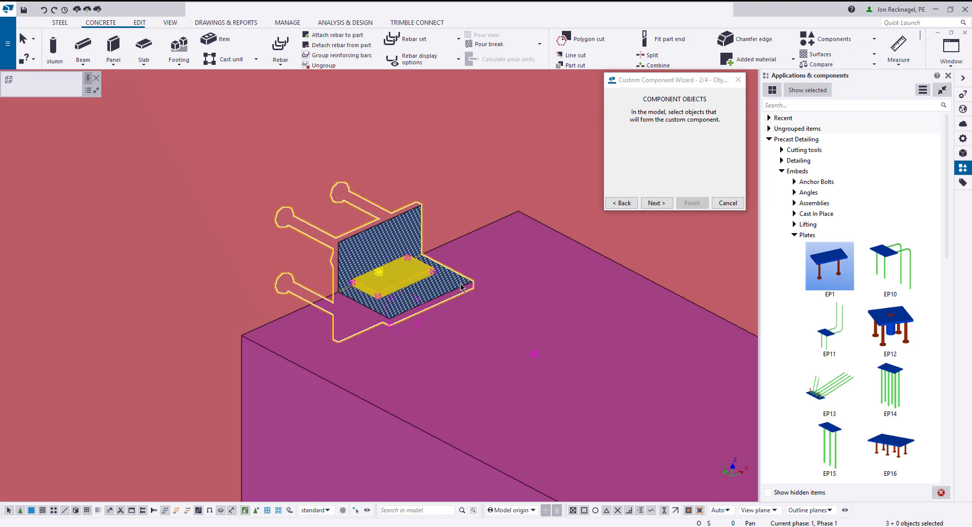
pyautogui.click(656, 203)
# Step: Assign the wall as the main part and the beam as the secondary part, and finish creating the connection
pyautogui.scroll(-3, 530, 191)
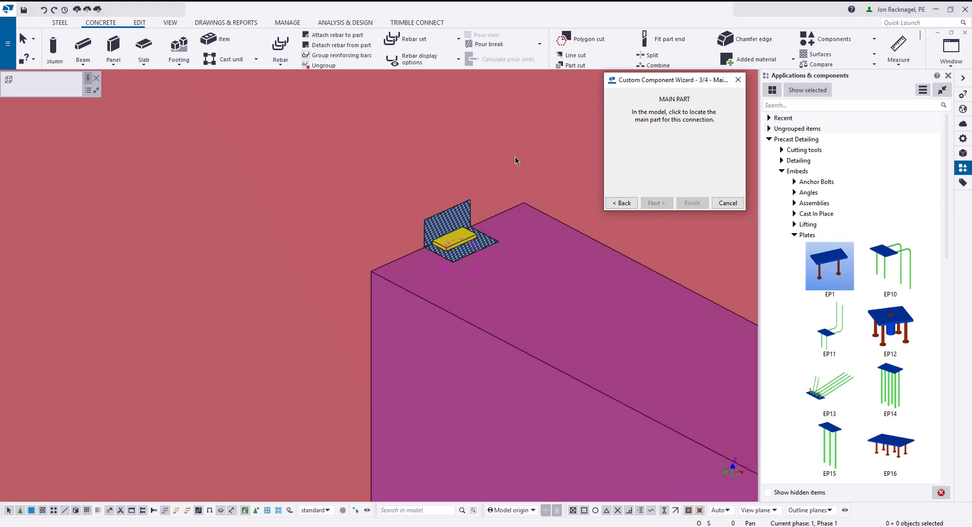
pyautogui.scroll(-8, 505, 169)
pyautogui.moveTo(447, 184); pyautogui.dragTo(414, 275, button='middle')
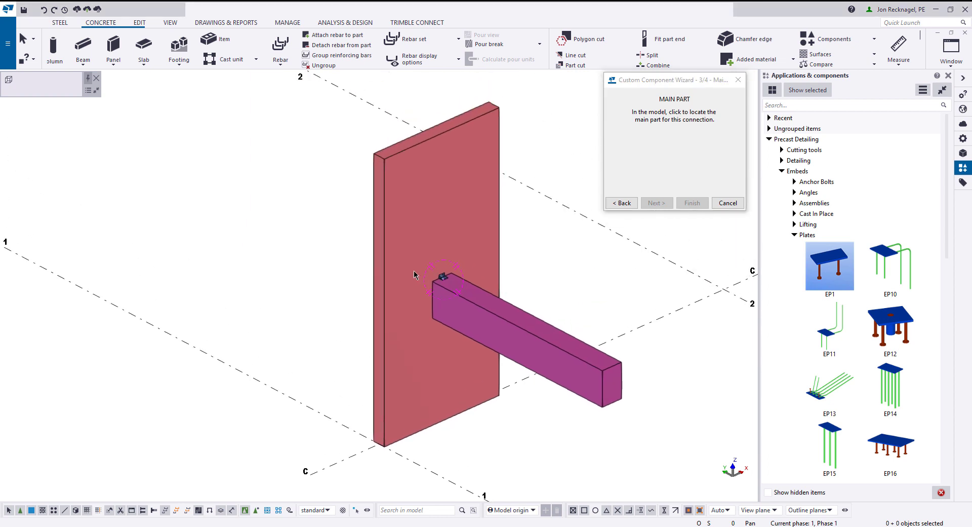
pyautogui.click(393, 175)
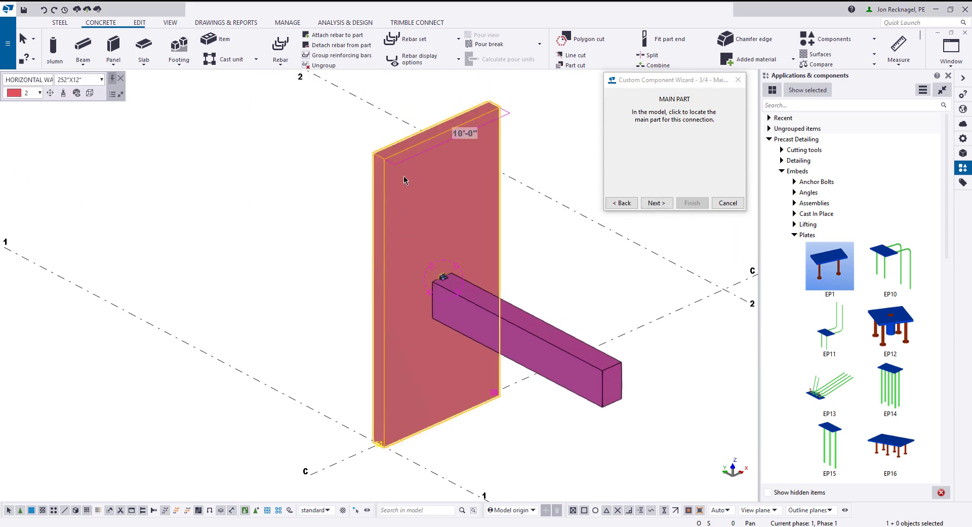
pyautogui.click(666, 203)
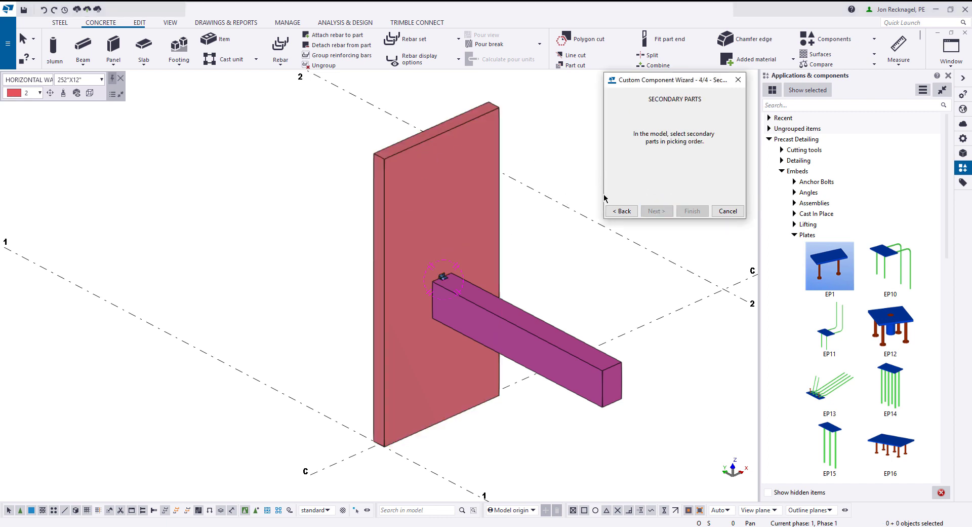
pyautogui.click(534, 334)
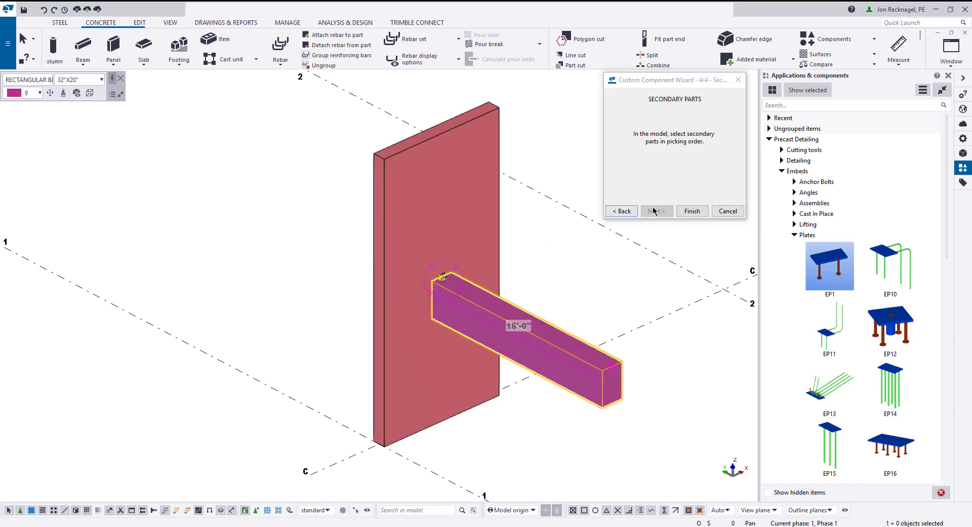
pyautogui.click(692, 211)
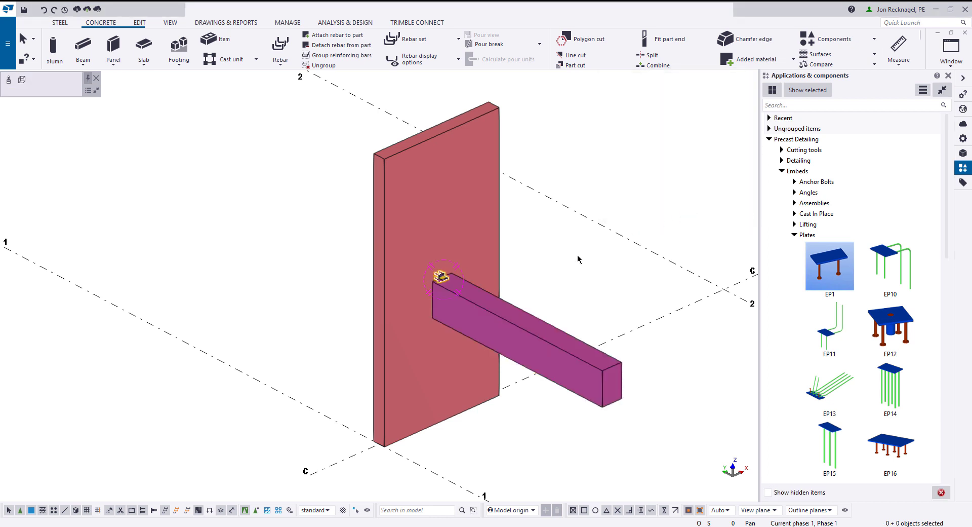
# Step: Delete the newly created connection from the joint between the beam and the wall
pyautogui.scroll(5, 462, 282)
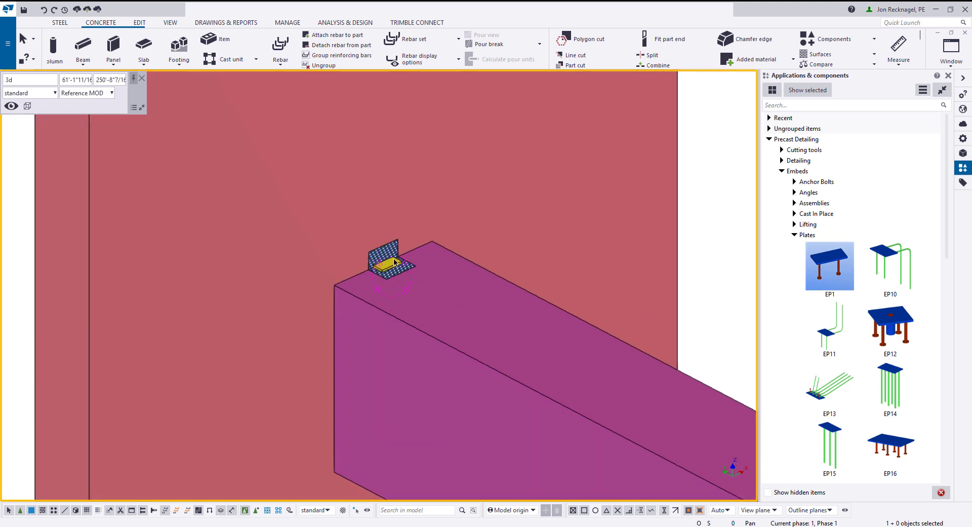
pyautogui.click(390, 262)
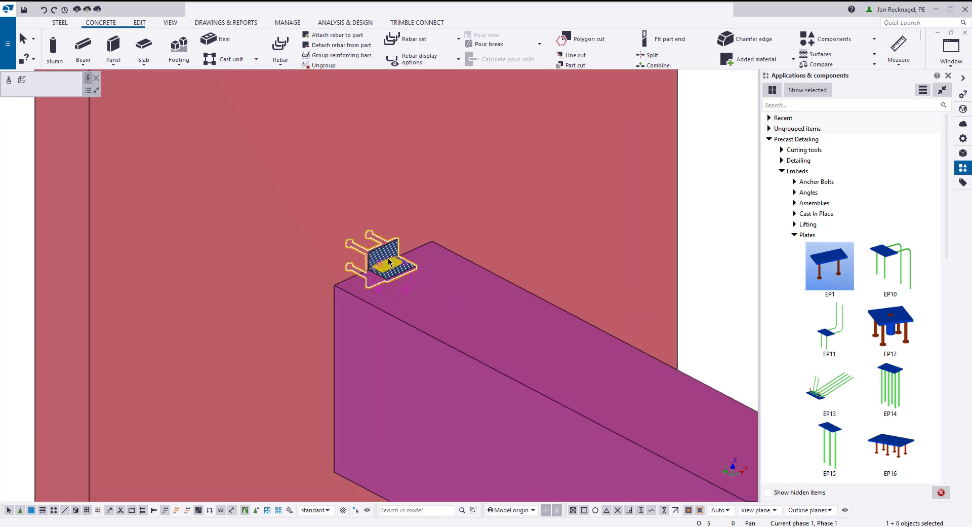
pyautogui.press('Escape')
# Step: Find "Dec" in the component catalog and apply the Dec Take 5 connection with the wall as main part and the beam as secondary
pyautogui.click(788, 105)
pyautogui.write('D')
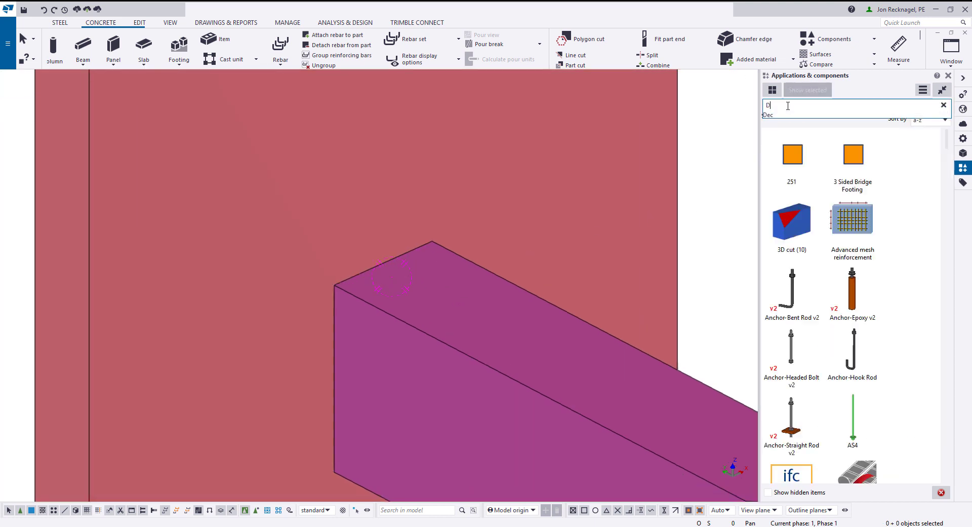
pyautogui.write('ec')
pyautogui.click(794, 163)
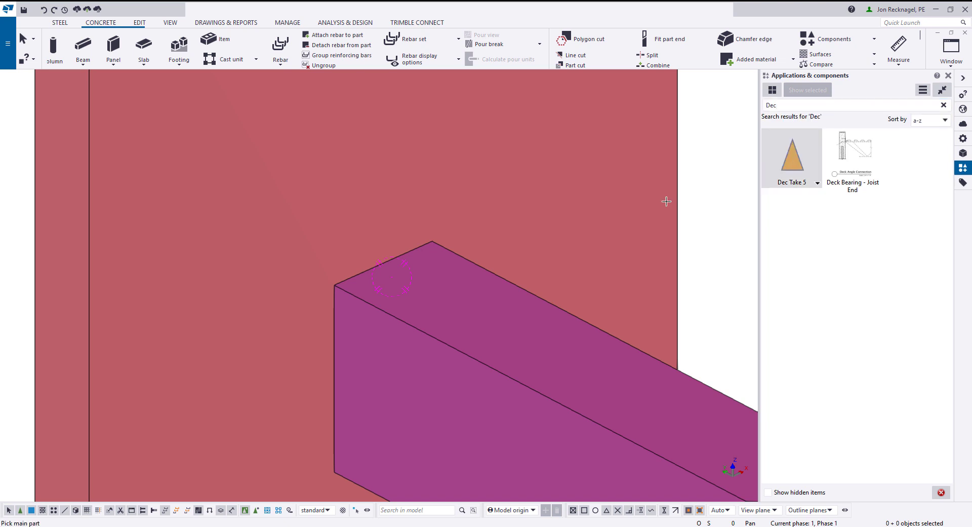
pyautogui.scroll(-5, 666, 201)
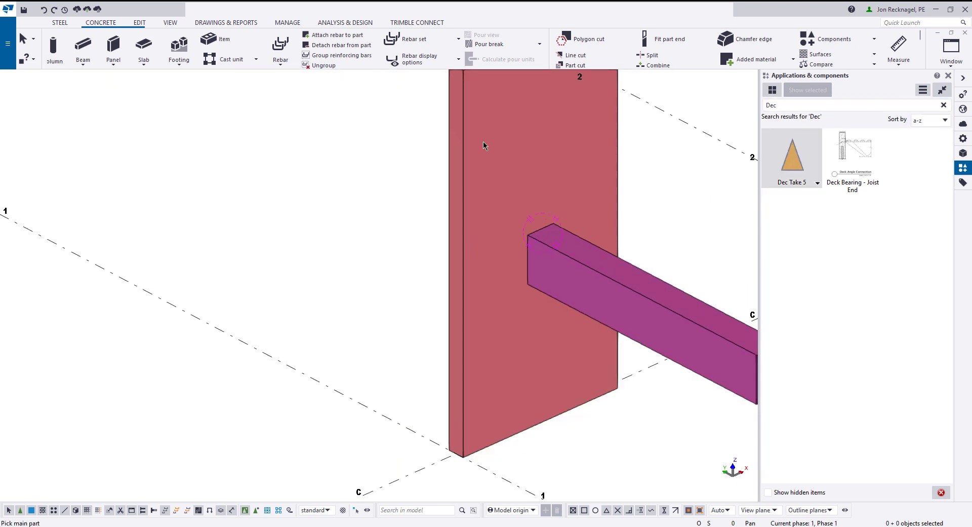
pyautogui.click(483, 141)
pyautogui.click(664, 283)
pyautogui.scroll(5, 550, 228)
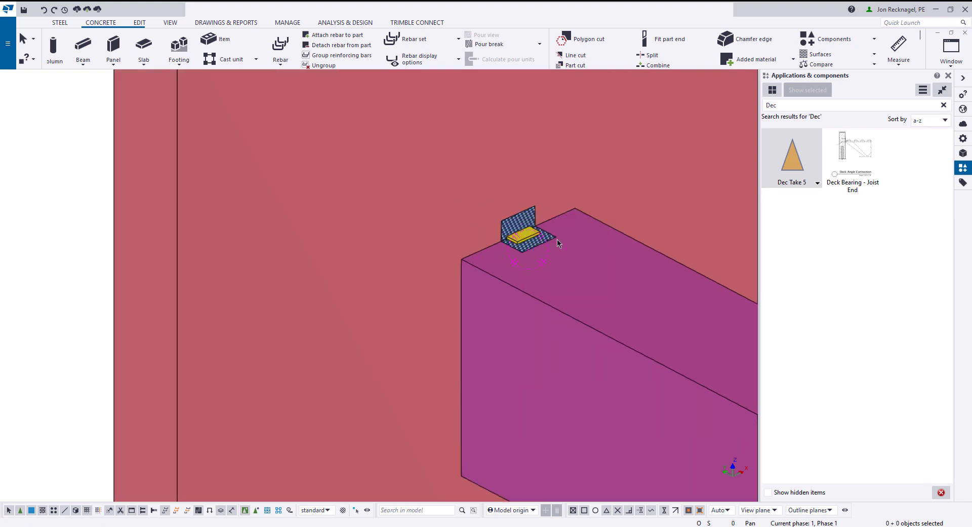
# Step: Display the parts as wireframe and examine the inserted connection's plates, studs, bars and cone symbol at the beam end
pyautogui.hotkey('ctrl', '1')
pyautogui.scroll(4, 556, 239)
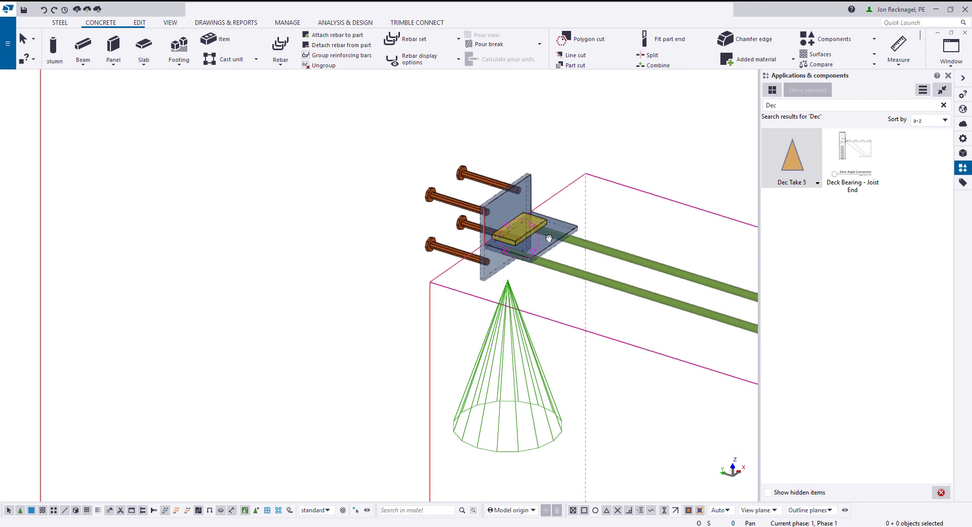
pyautogui.scroll(-2, 550, 239)
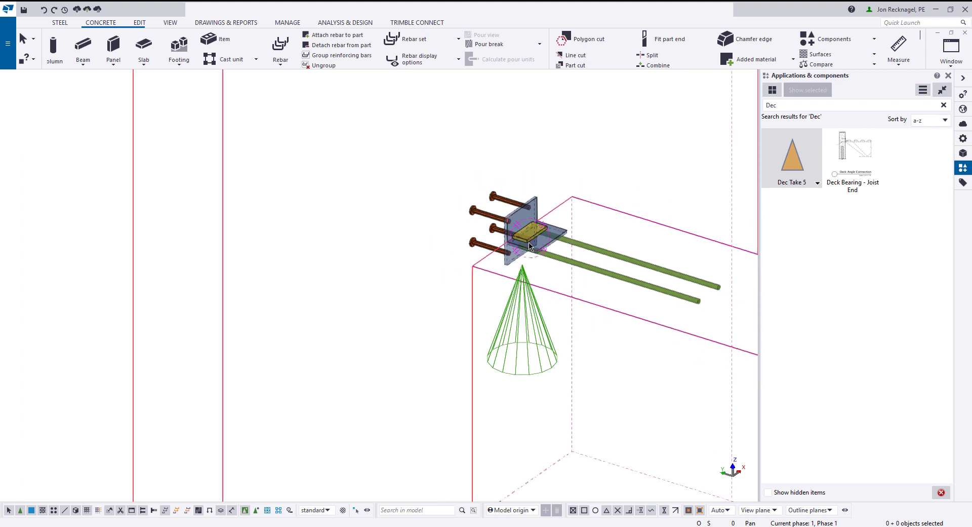
pyautogui.scroll(-3, 526, 244)
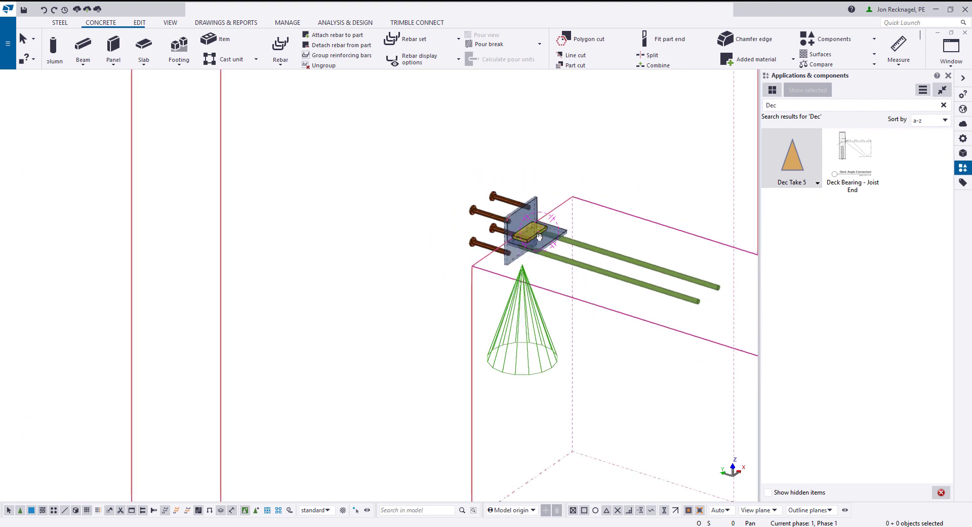
pyautogui.scroll(-3, 522, 240)
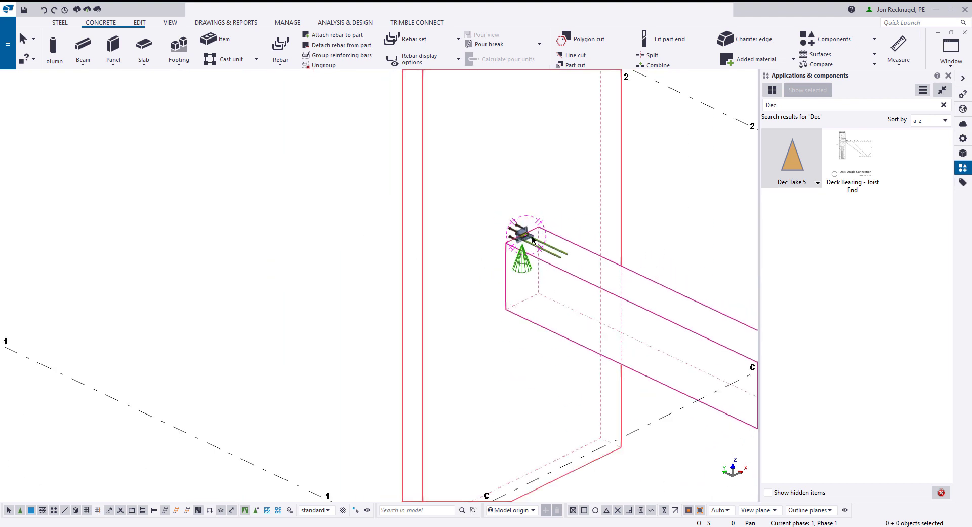
pyautogui.scroll(-3, 532, 240)
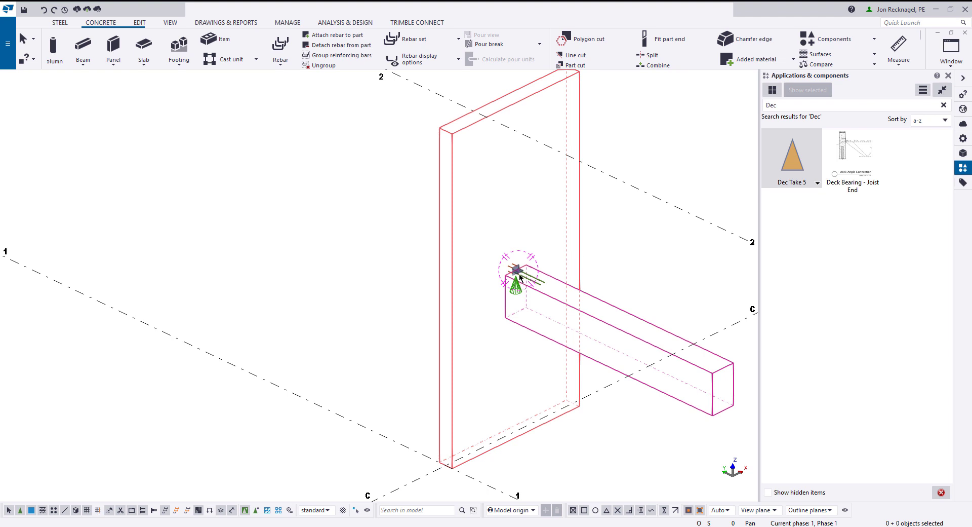
pyautogui.scroll(2, 519, 275)
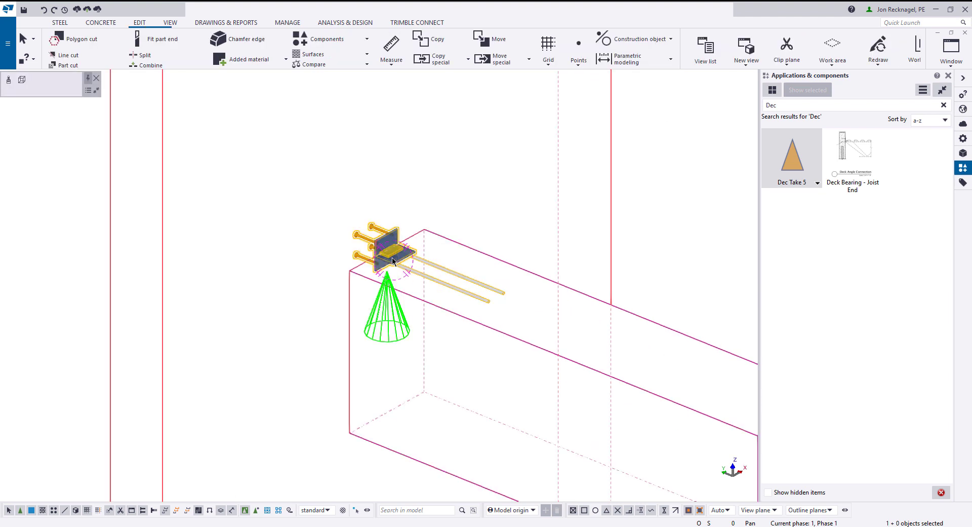
pyautogui.keyDown('ctrl'); pyautogui.moveTo(392, 260); pyautogui.dragTo(369, 248, button='middle'); pyautogui.keyUp('ctrl')
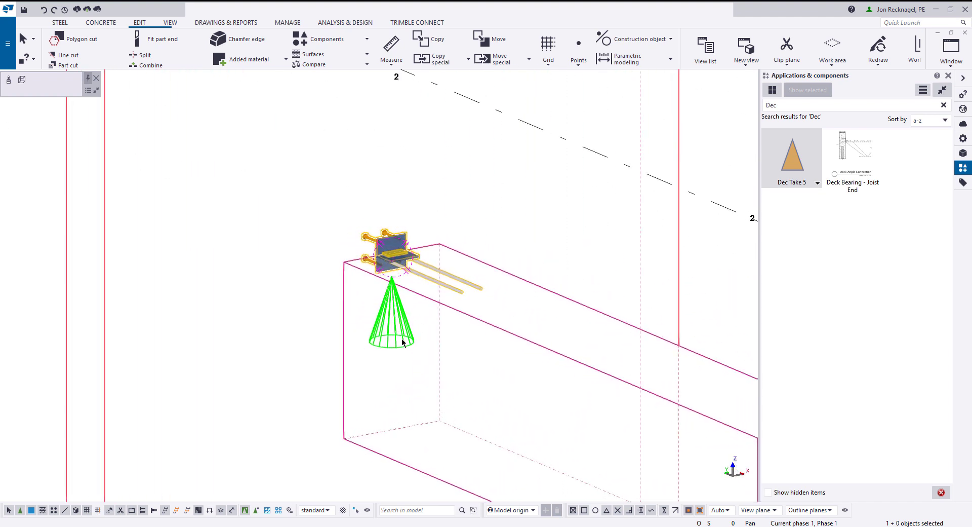
# Step: Review the visibility of component symbols in the 3D view's object display settings and leave without applying changes
pyautogui.click(401, 360)
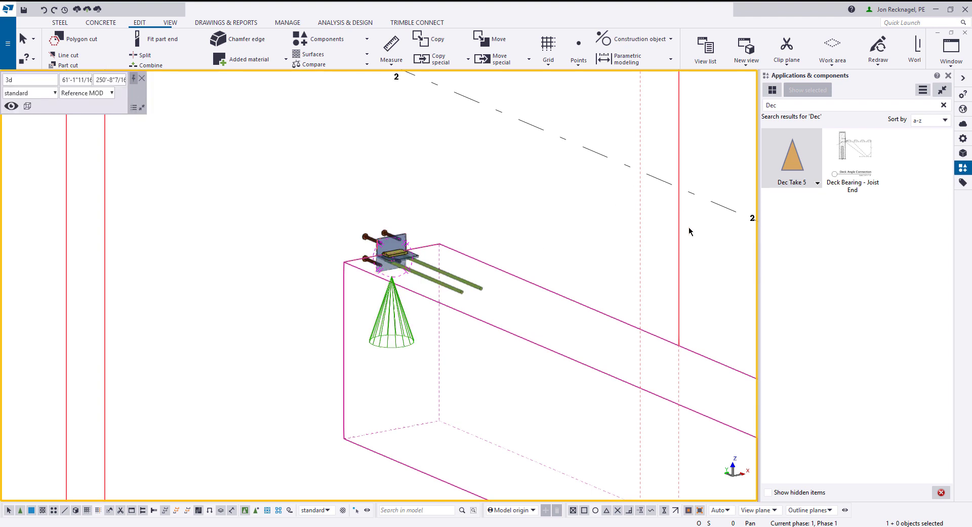
pyautogui.doubleClick(694, 239)
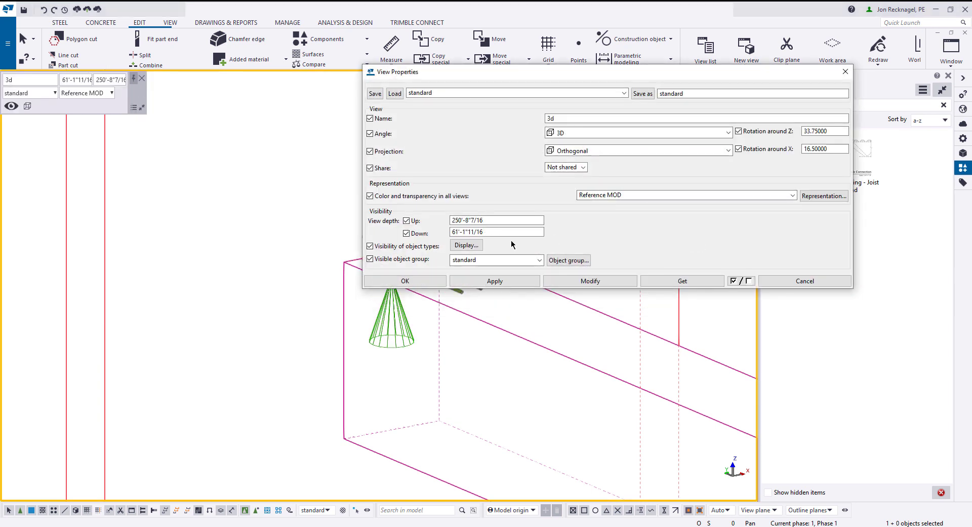
pyautogui.click(464, 246)
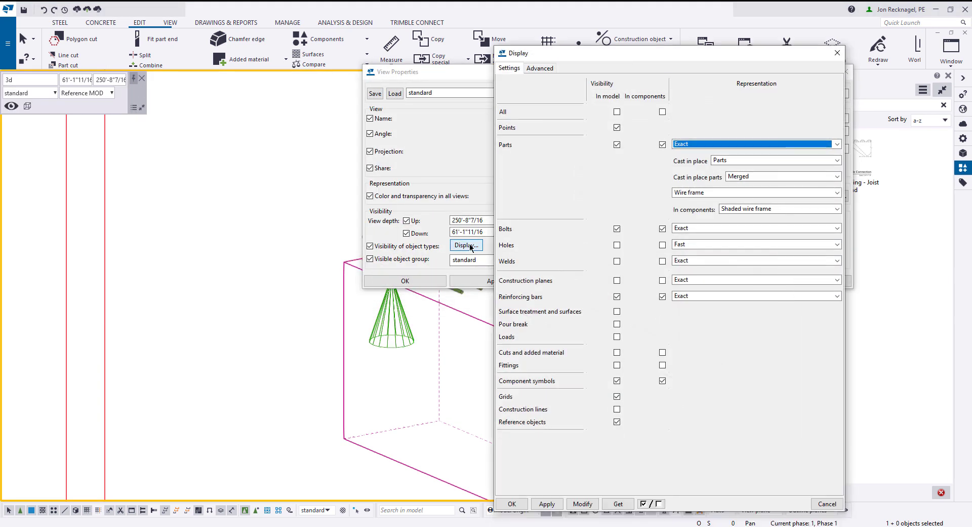
pyautogui.click(617, 381)
pyautogui.click(826, 503)
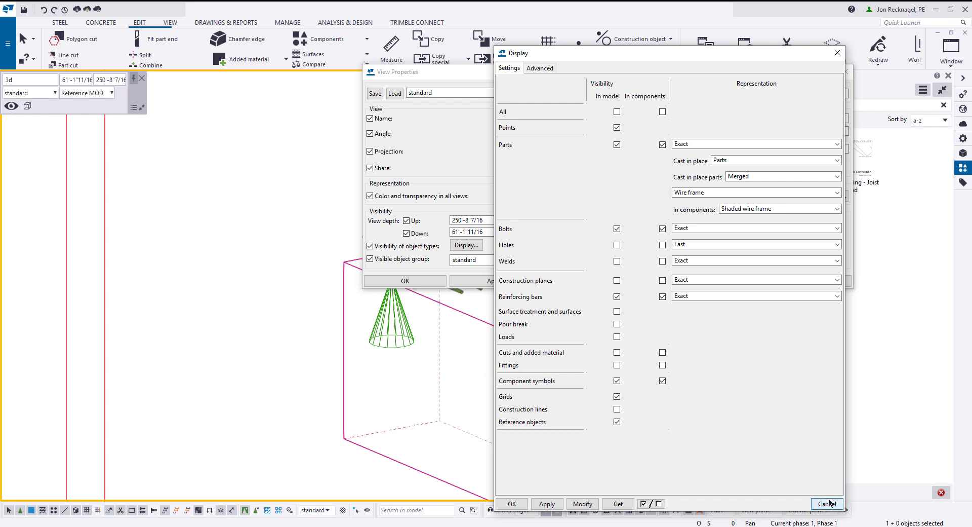
pyautogui.click(800, 278)
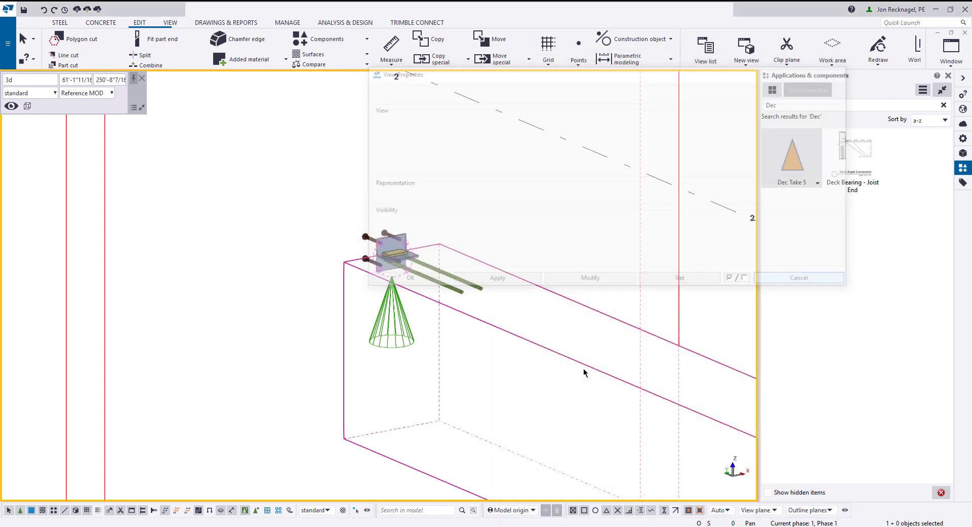
# Step: Review the general properties of the Dec Take 5 connection through its cone symbol, then close them
pyautogui.click(403, 308)
pyautogui.keyDown('ctrl'); pyautogui.moveTo(394, 311); pyautogui.dragTo(440, 325, button='middle'); pyautogui.keyUp('ctrl')
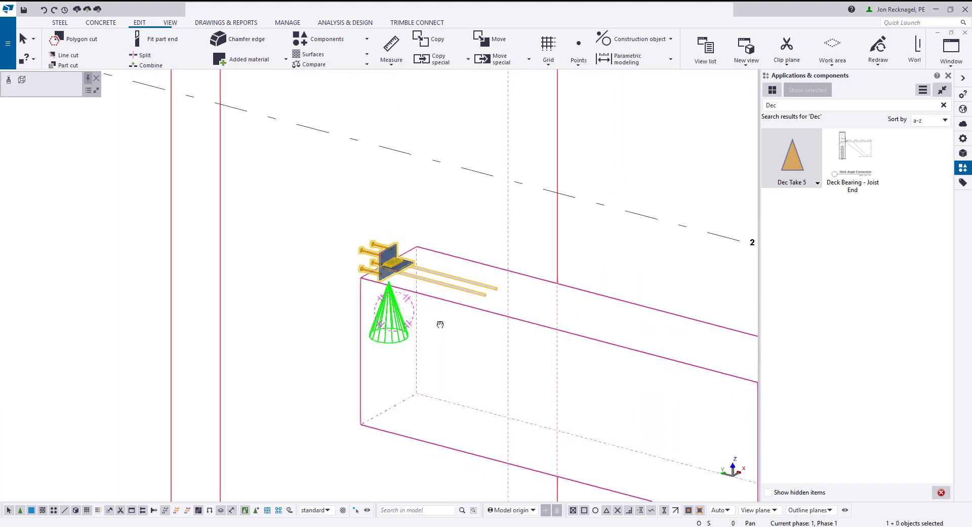
pyautogui.doubleClick(390, 326)
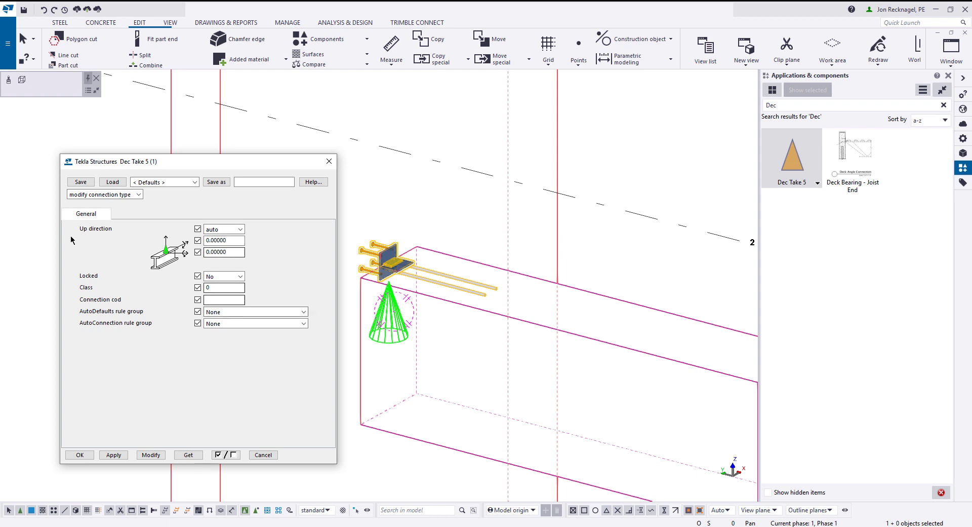
pyautogui.click(329, 161)
# Step: Open the Dec Take 5 connection for editing in the custom component editor
pyautogui.keyDown('ctrl'); pyautogui.moveTo(404, 297); pyautogui.dragTo(349, 271, button='middle'); pyautogui.keyUp('ctrl')
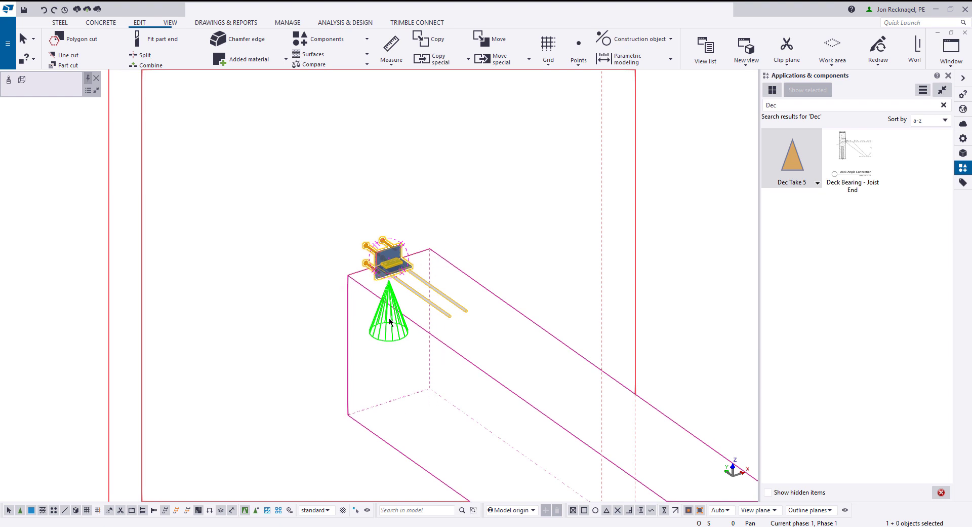
pyautogui.rightClick(387, 253)
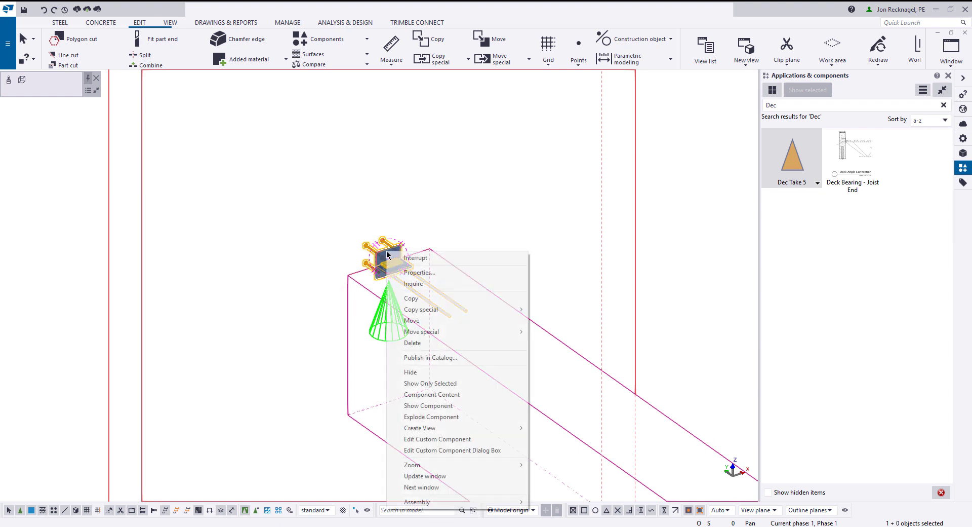
pyautogui.click(466, 439)
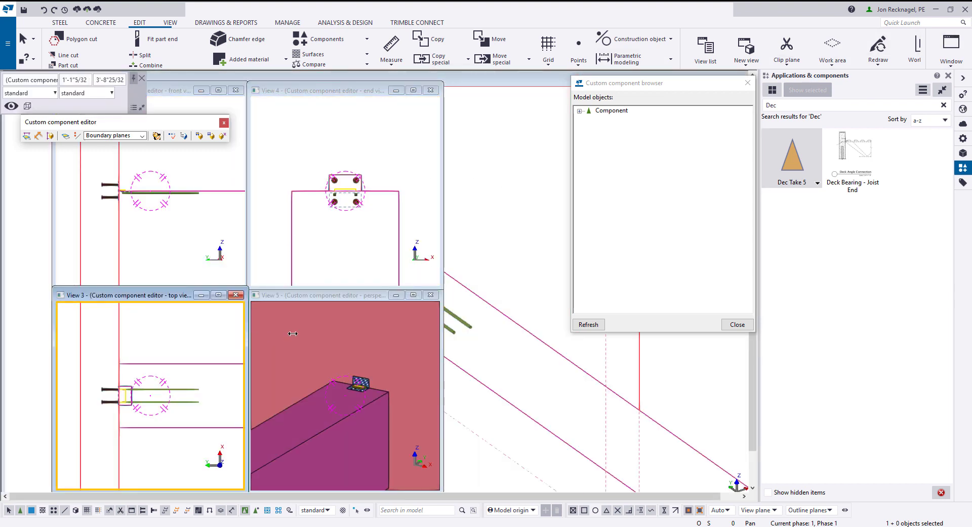
# Step: Expand the component's input objects in the custom component browser and highlight the primary part
pyautogui.click(507, 83)
pyautogui.moveTo(556, 83); pyautogui.dragTo(303, 228)
pyautogui.click(504, 227)
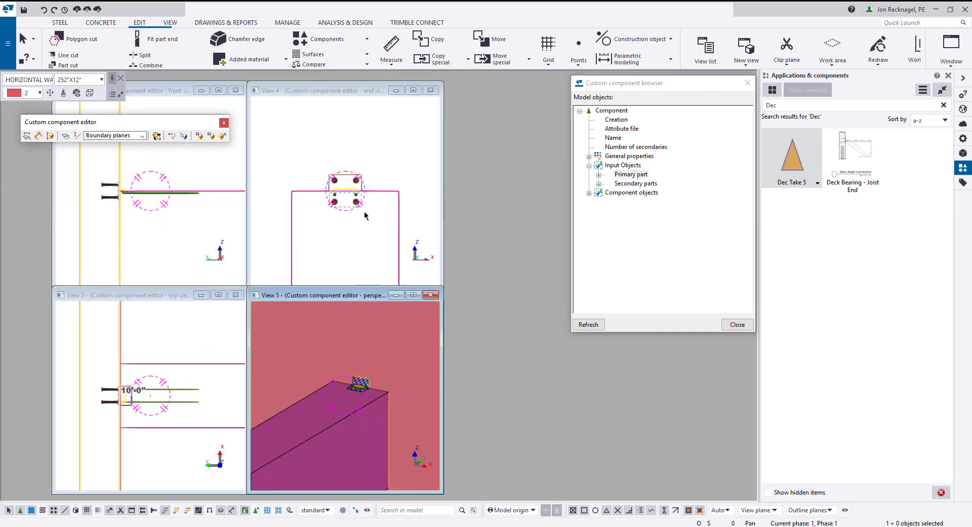
# Step: Tile the component editor views vertically and move the custom component browser clear of them
pyautogui.click(939, 63)
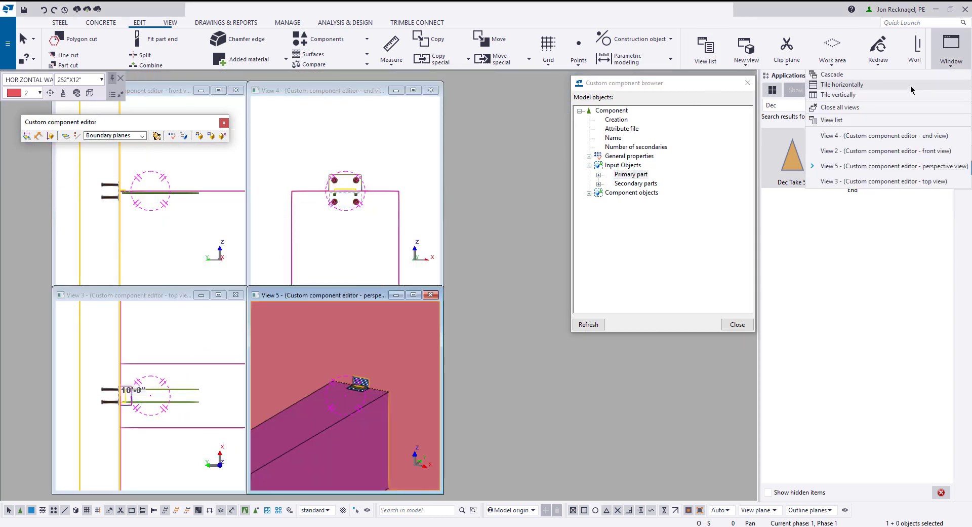
pyautogui.click(901, 95)
pyautogui.moveTo(685, 90); pyautogui.dragTo(881, 100)
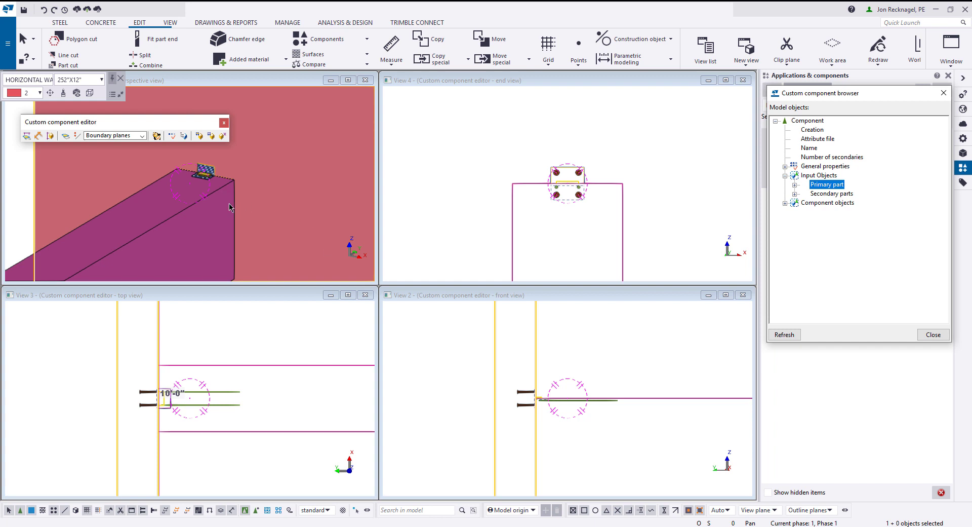
# Step: Fit the end of the secondary beam in the top view with a two-point cutting line along the wall face
pyautogui.click(213, 367)
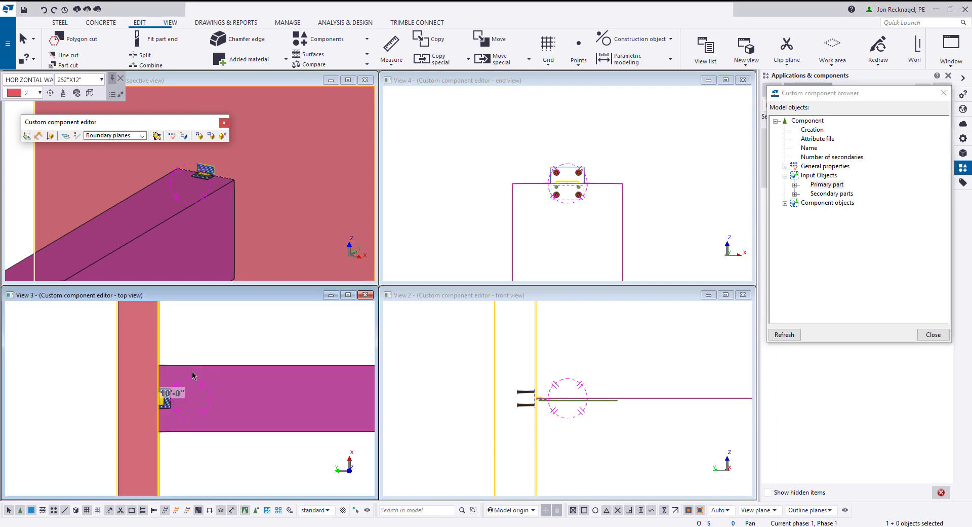
pyautogui.click(162, 385)
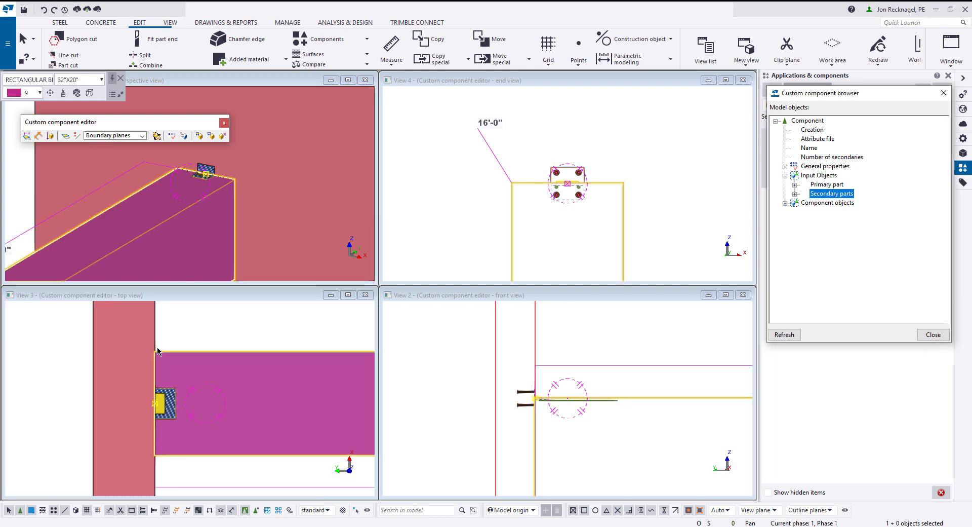
pyautogui.scroll(3, 155, 357)
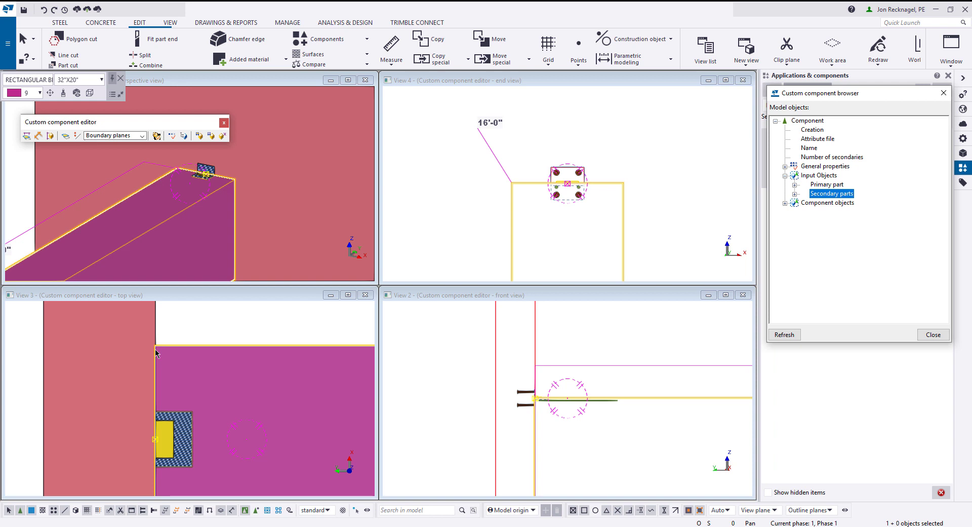
pyautogui.click(144, 24)
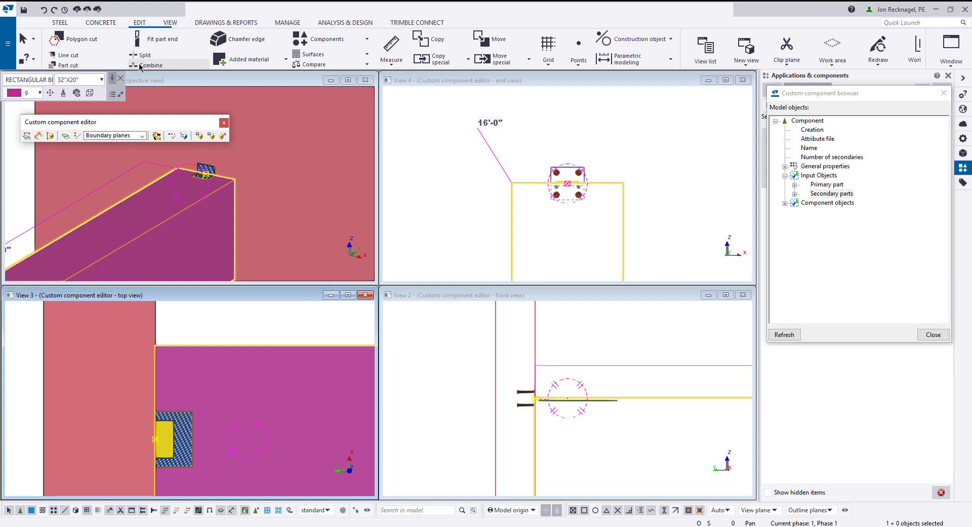
pyautogui.click(160, 44)
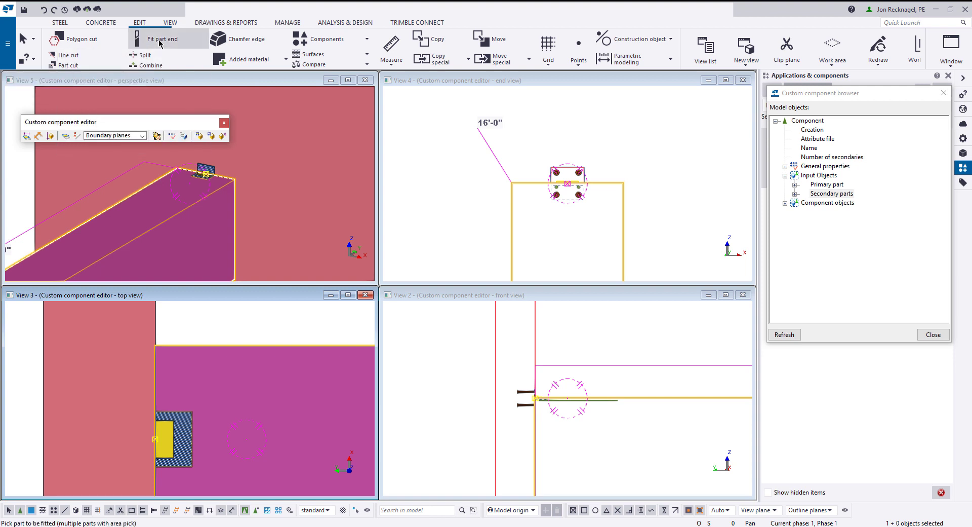
pyautogui.click(198, 346)
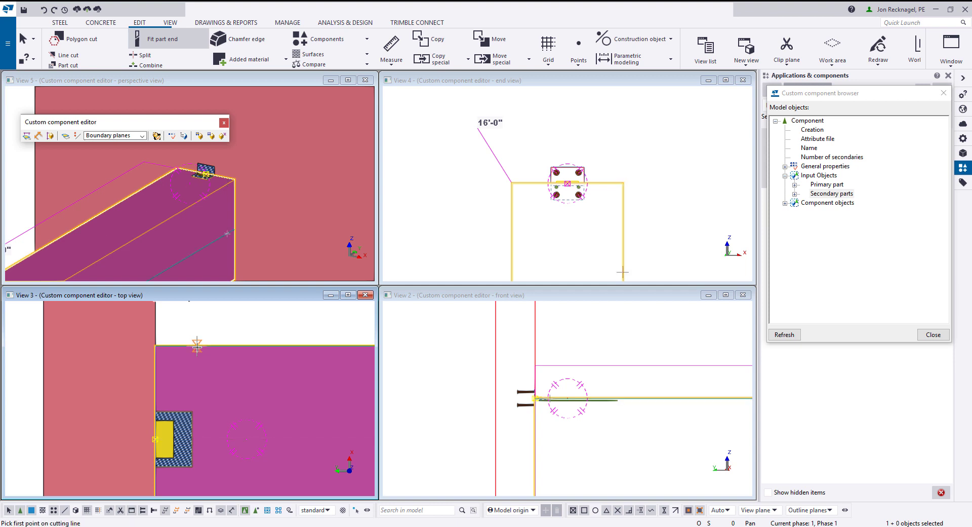
pyautogui.click(157, 327)
pyautogui.scroll(-2, 147, 437)
pyautogui.moveTo(147, 437); pyautogui.dragTo(152, 329, button='middle')
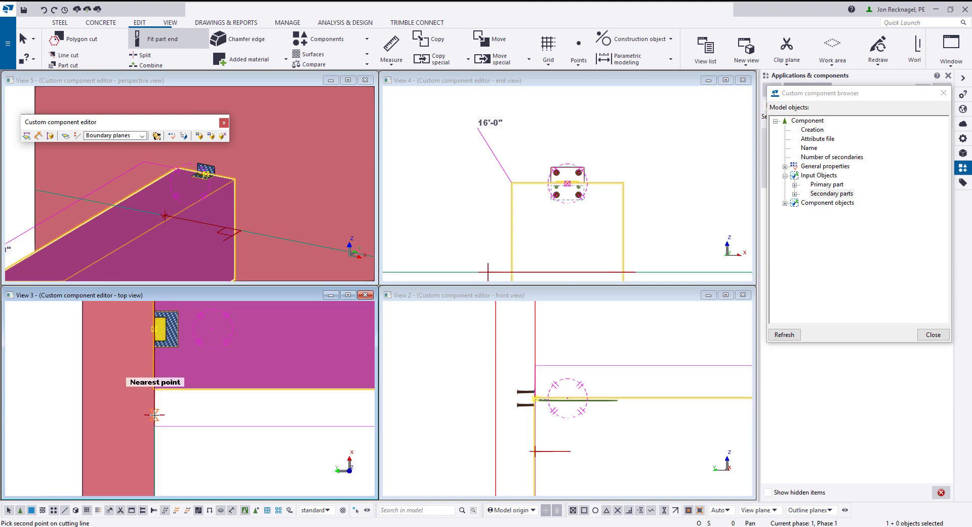
pyautogui.click(152, 414)
pyautogui.rightClick(108, 382)
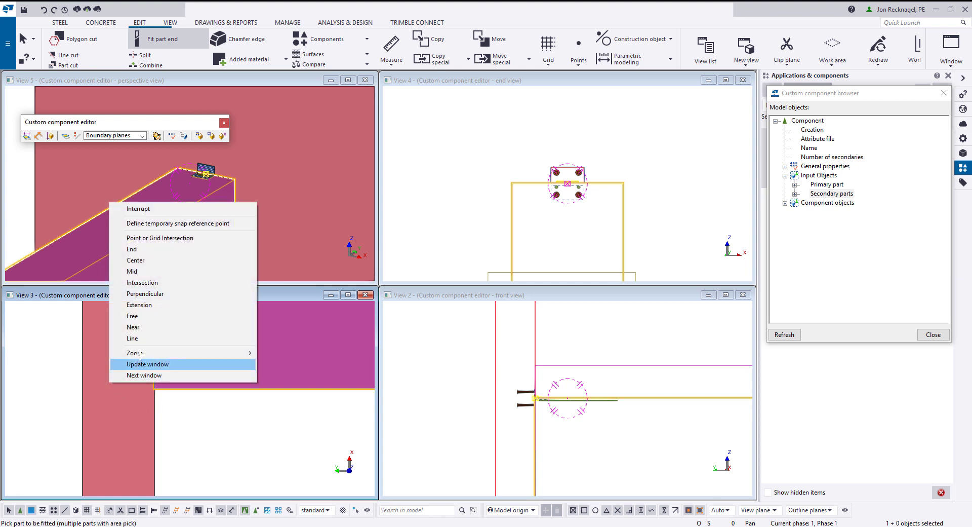
pyautogui.click(138, 208)
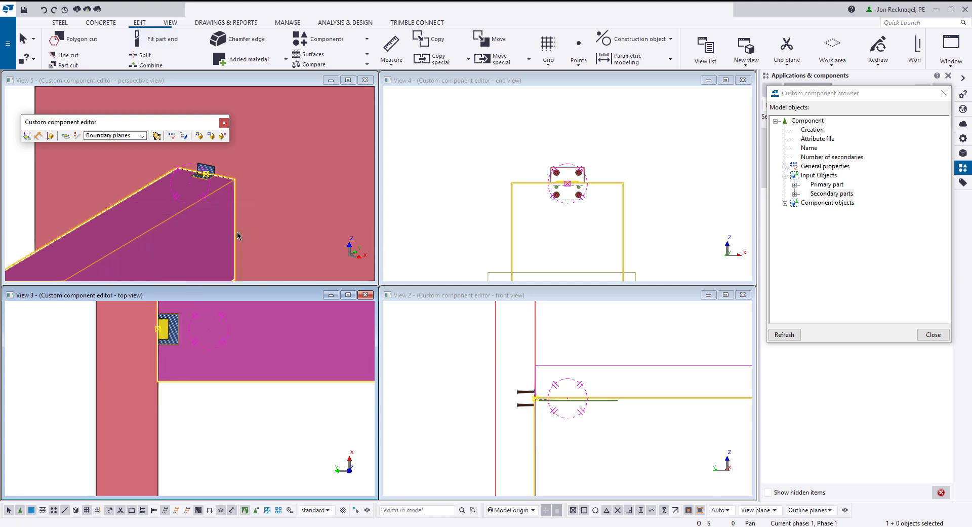
# Step: Bind the three handles of the beam's fitting plane to the wall face in the perspective view
pyautogui.moveTo(239, 232); pyautogui.dragTo(211, 191, button='middle')
pyautogui.click(243, 167)
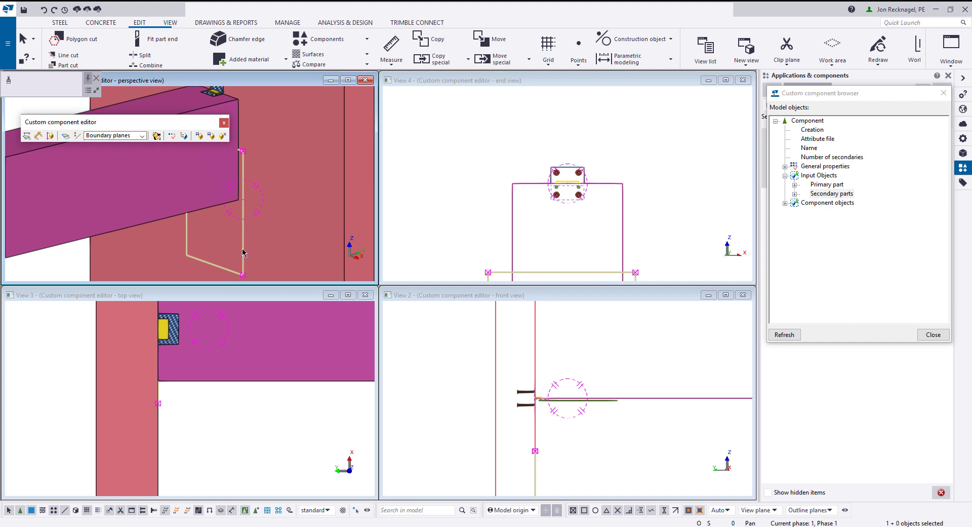
pyautogui.keyDown('ctrl'); pyautogui.moveTo(203, 177); pyautogui.dragTo(209, 200, button='middle'); pyautogui.keyUp('ctrl')
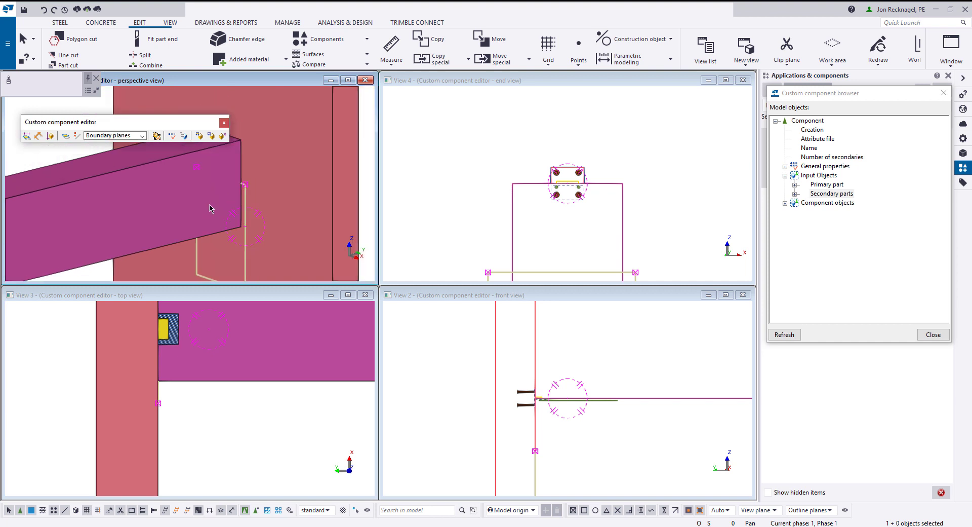
pyautogui.moveTo(146, 169); pyautogui.dragTo(154, 198, button='middle')
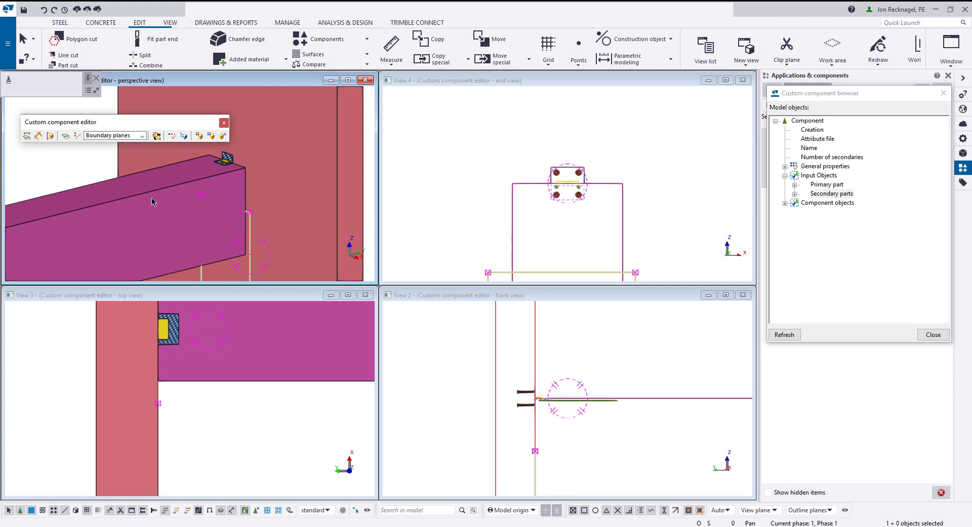
pyautogui.keyDown('ctrl'); pyautogui.moveTo(241, 238); pyautogui.dragTo(246, 206, button='middle'); pyautogui.keyUp('ctrl')
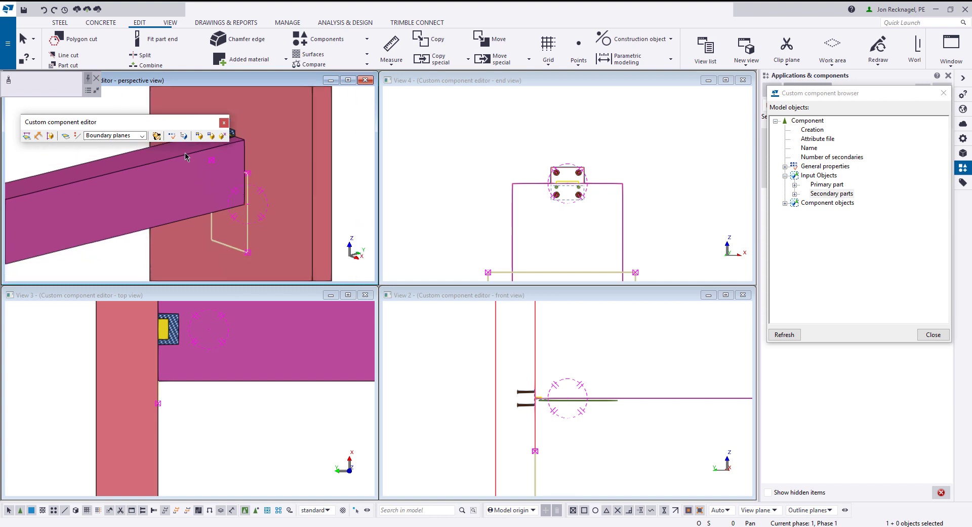
pyautogui.moveTo(188, 149); pyautogui.dragTo(270, 277)
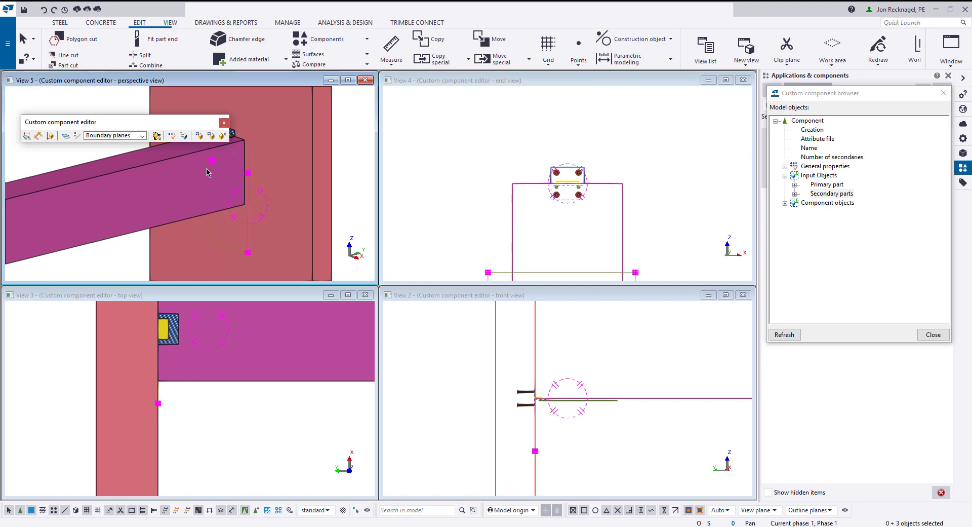
pyautogui.rightClick(264, 166)
pyautogui.click(312, 331)
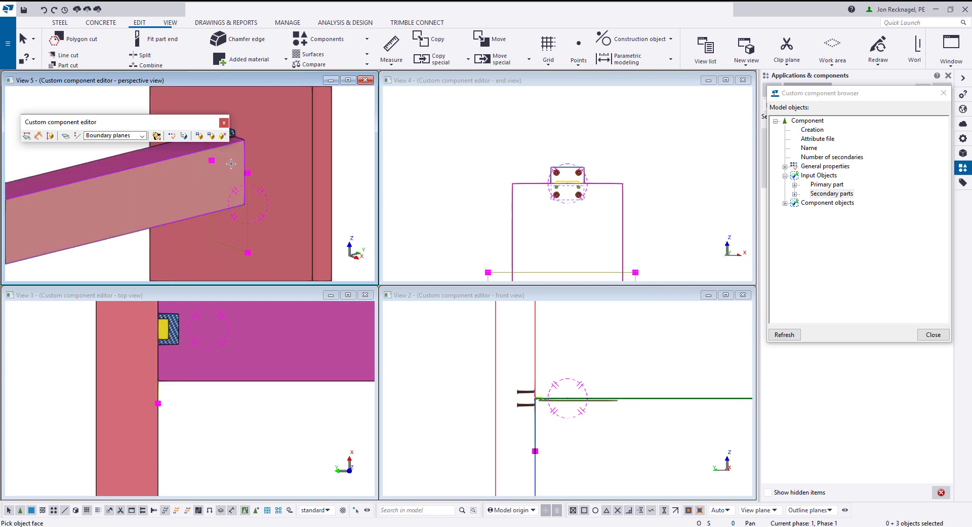
pyautogui.click(289, 136)
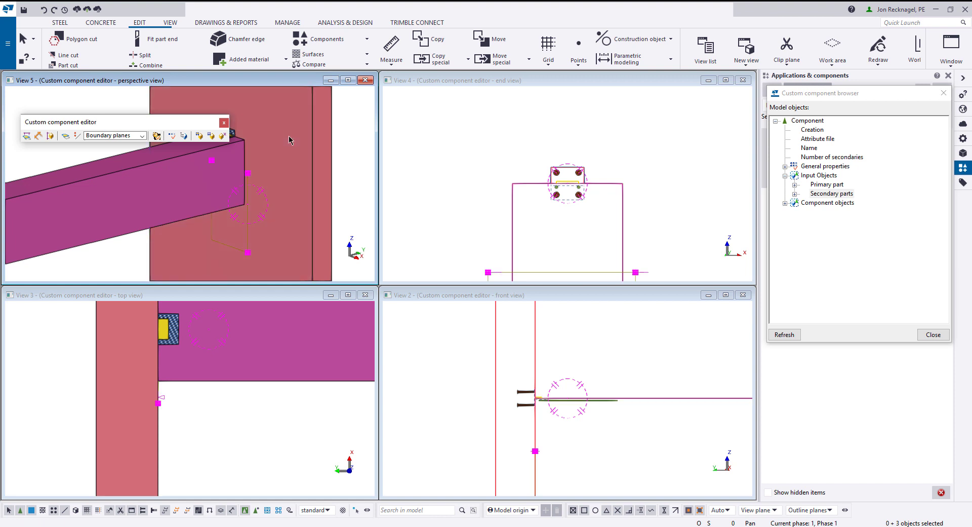
pyautogui.rightClick(289, 135)
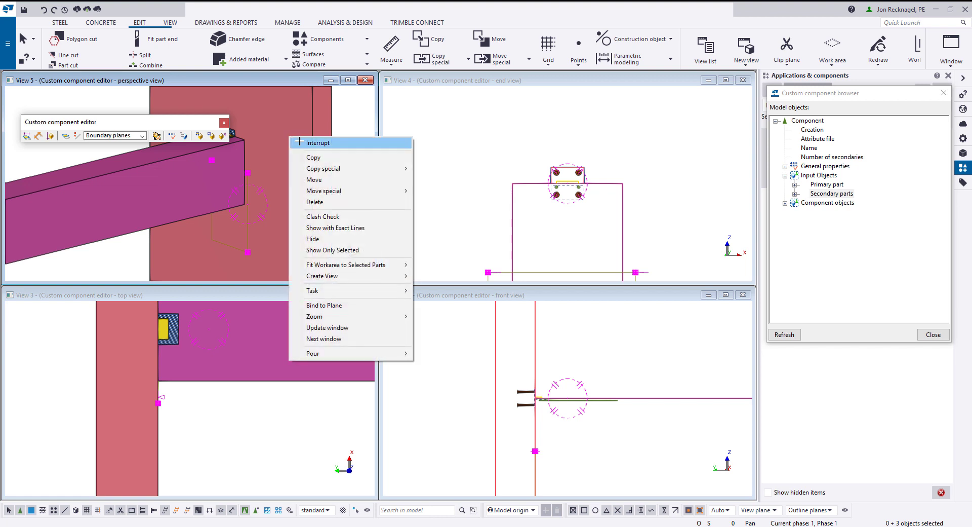
pyautogui.click(296, 143)
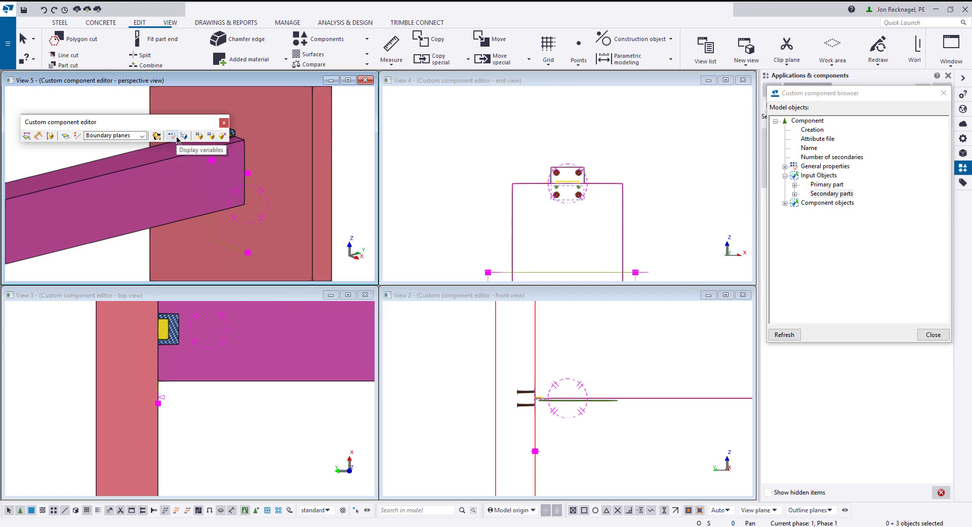
# Step: Add a component parameter P1 with the formula 1/2" and the dialog label Offset in the component variables
pyautogui.click(172, 135)
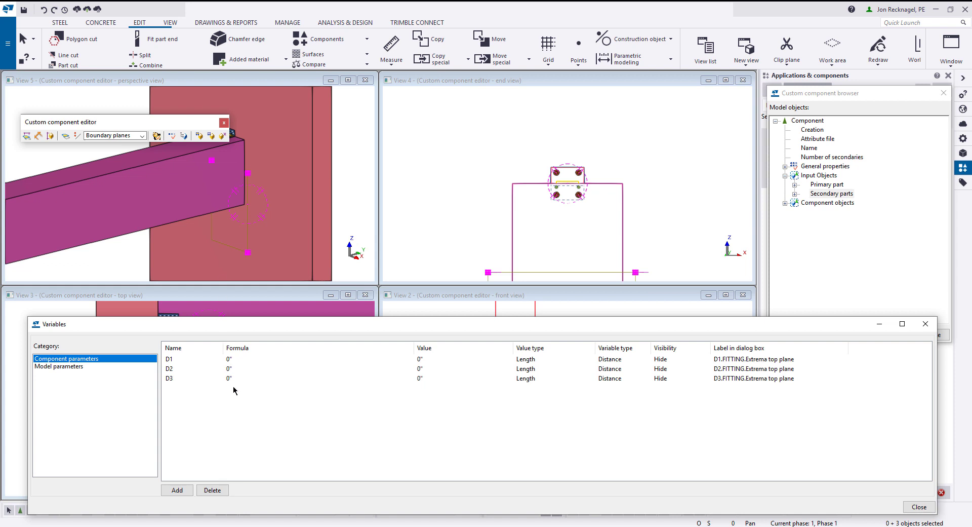
pyautogui.click(191, 490)
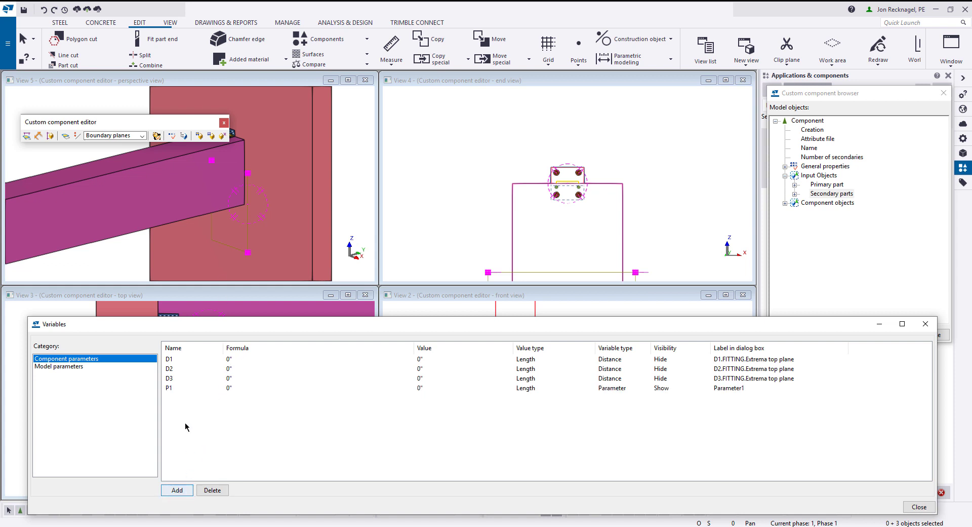
pyautogui.click(233, 389)
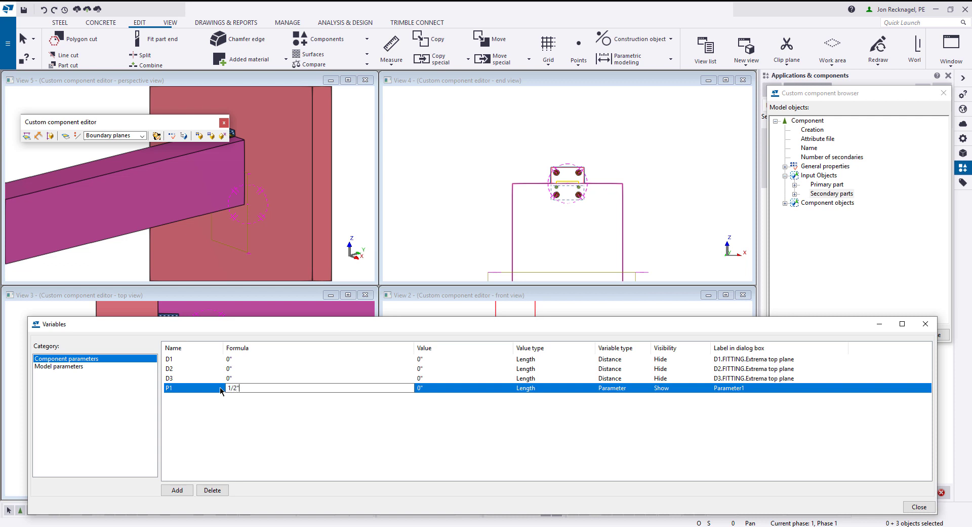
pyautogui.press('Return')
pyautogui.click(745, 389)
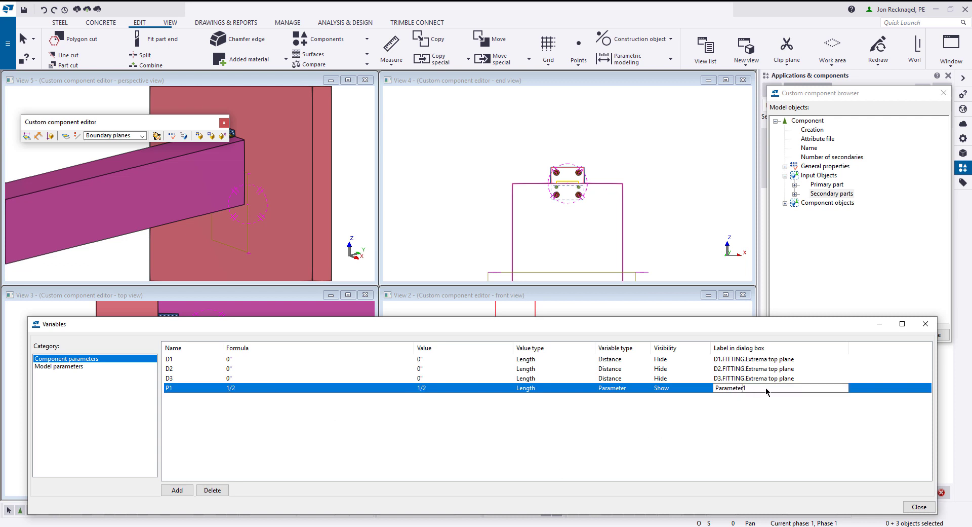
pyautogui.moveTo(766, 390); pyautogui.dragTo(709, 395)
pyautogui.click(511, 438)
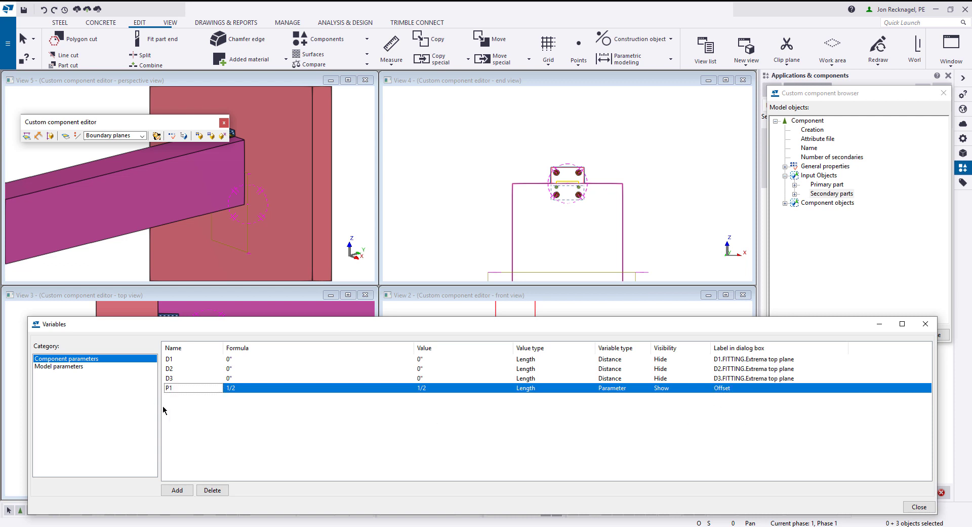
# Step: Set the formulas of the fitting distances D1, D2 and D3 to =P1
pyautogui.click(228, 360)
pyautogui.doubleClick(233, 361)
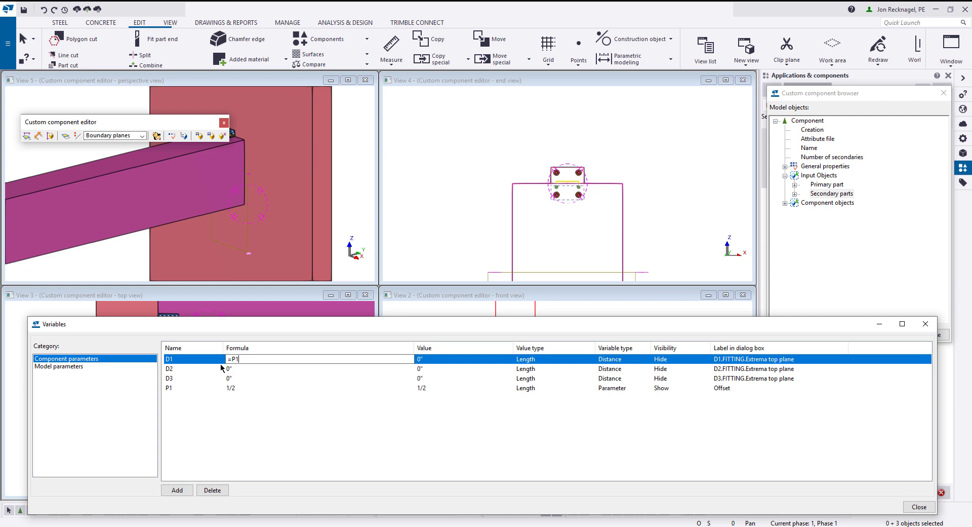
pyautogui.moveTo(245, 362); pyautogui.dragTo(213, 365)
pyautogui.hotkey('ctrl', 'c')
pyautogui.click(233, 370)
pyautogui.hotkey('ctrl', 'v')
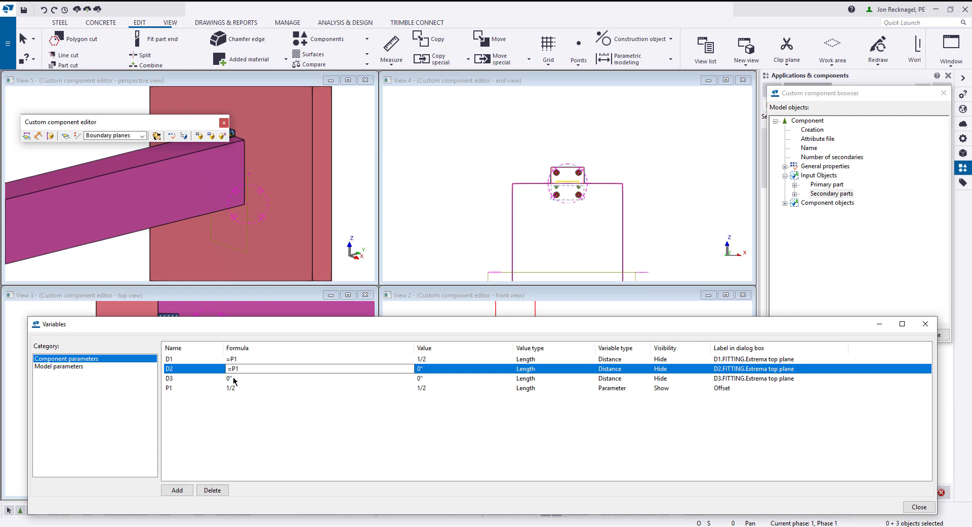
pyautogui.click(234, 380)
pyautogui.hotkey('ctrl', 'v')
pyautogui.click(288, 452)
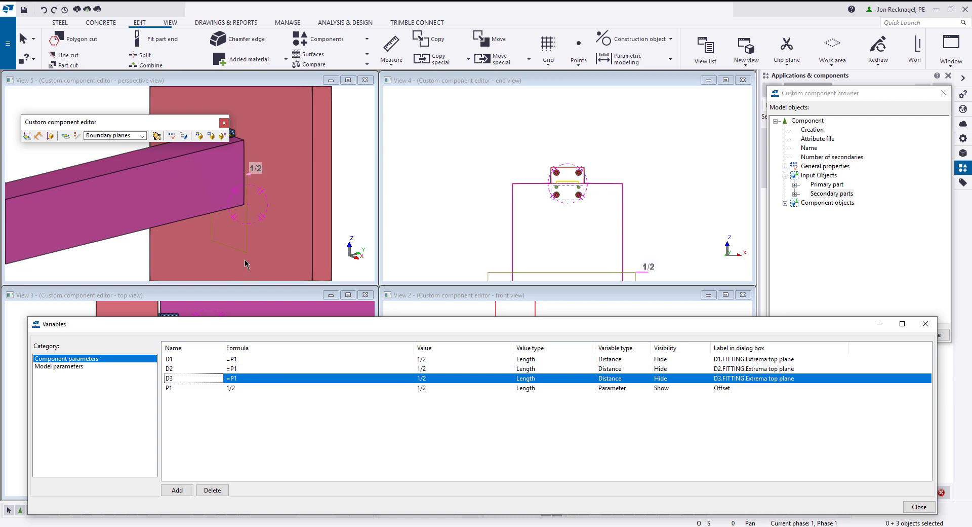
# Step: Narrow the Variables window and examine the gap between the beam's fitted end and the wall in the top and perspective views
pyautogui.moveTo(289, 238); pyautogui.dragTo(289, 215, button='middle')
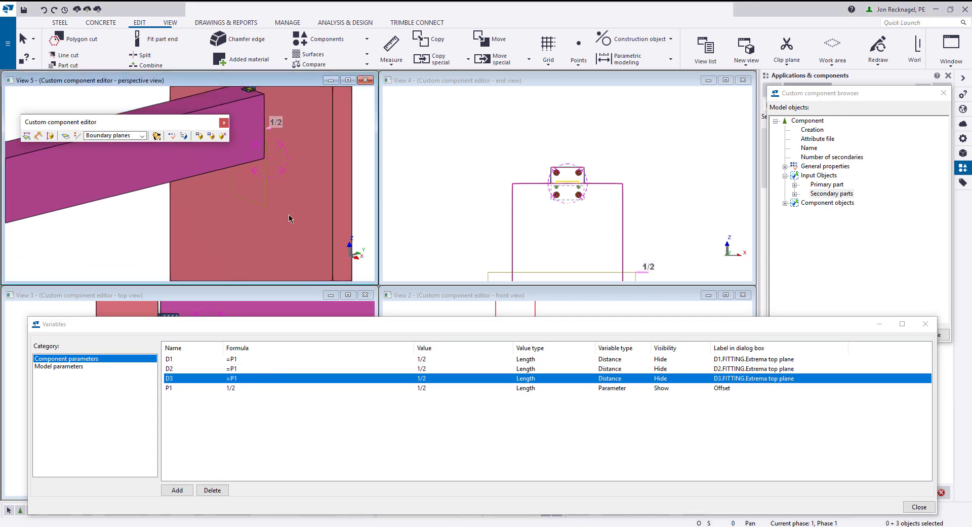
pyautogui.click(262, 320)
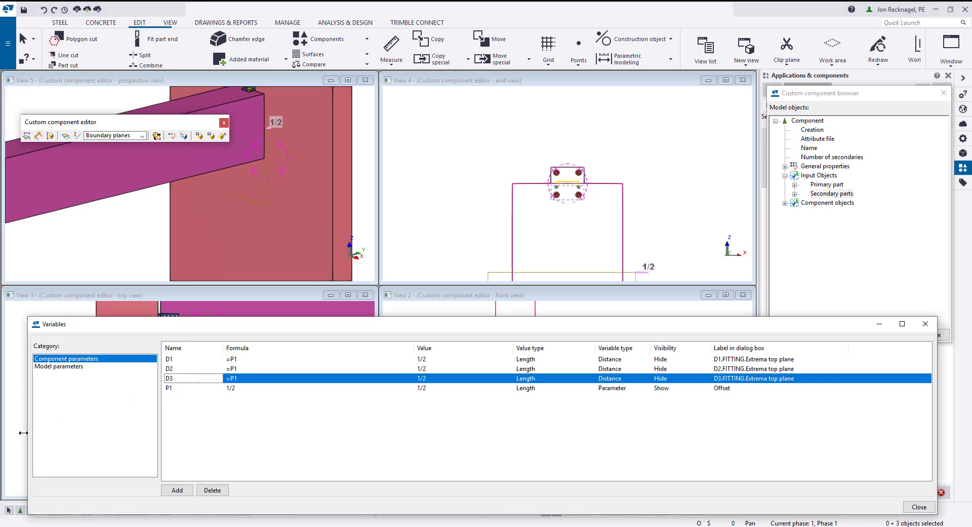
pyautogui.moveTo(25, 433); pyautogui.dragTo(376, 428)
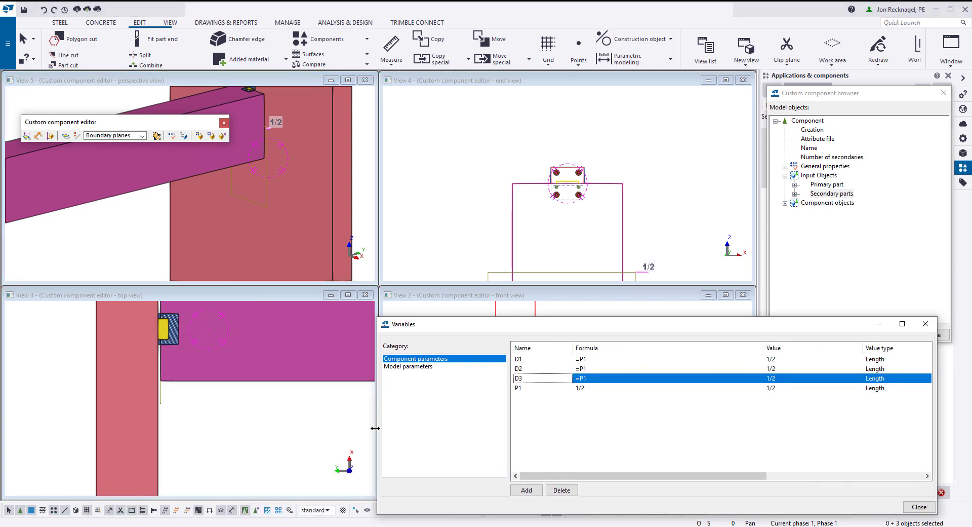
pyautogui.scroll(4, 165, 408)
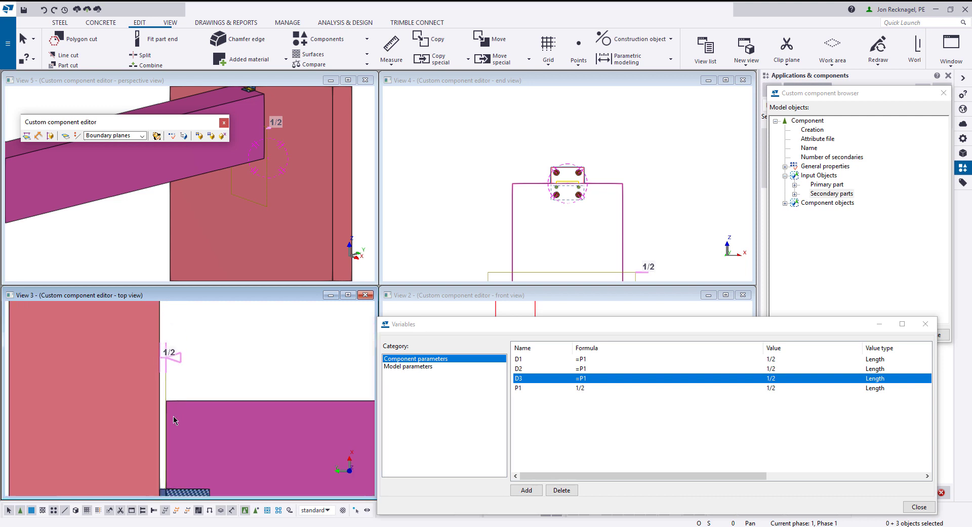
pyautogui.scroll(3, 168, 366)
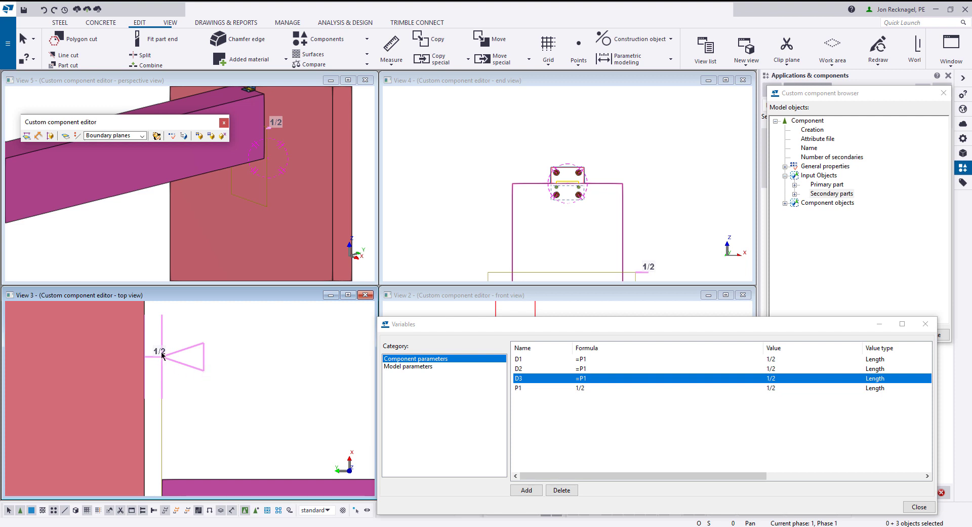
pyautogui.scroll(-3, 186, 369)
pyautogui.keyDown('ctrl'); pyautogui.moveTo(189, 369); pyautogui.dragTo(81, 362, button='middle'); pyautogui.keyUp('ctrl')
pyautogui.click(140, 350)
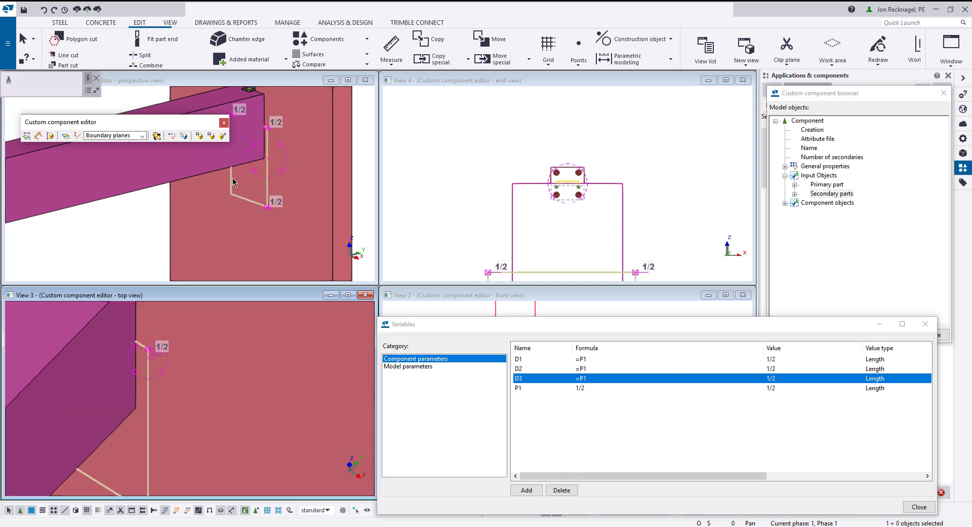
pyautogui.keyDown('ctrl'); pyautogui.moveTo(256, 137); pyautogui.dragTo(249, 143, button='middle'); pyautogui.keyUp('ctrl')
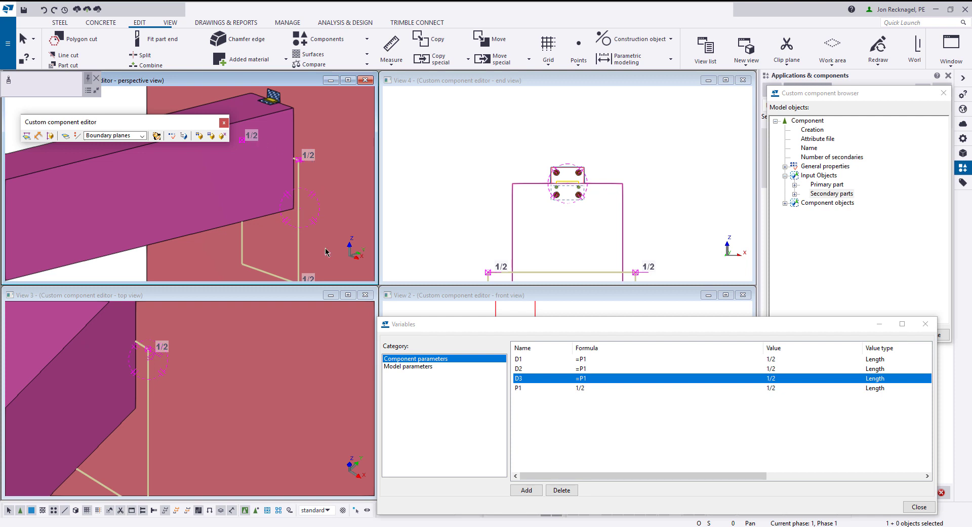
# Step: Examine the visibility and dialog labels of the component variables, then the plates at the beam end in the perspective and top views
pyautogui.moveTo(304, 257); pyautogui.dragTo(293, 238, button='middle')
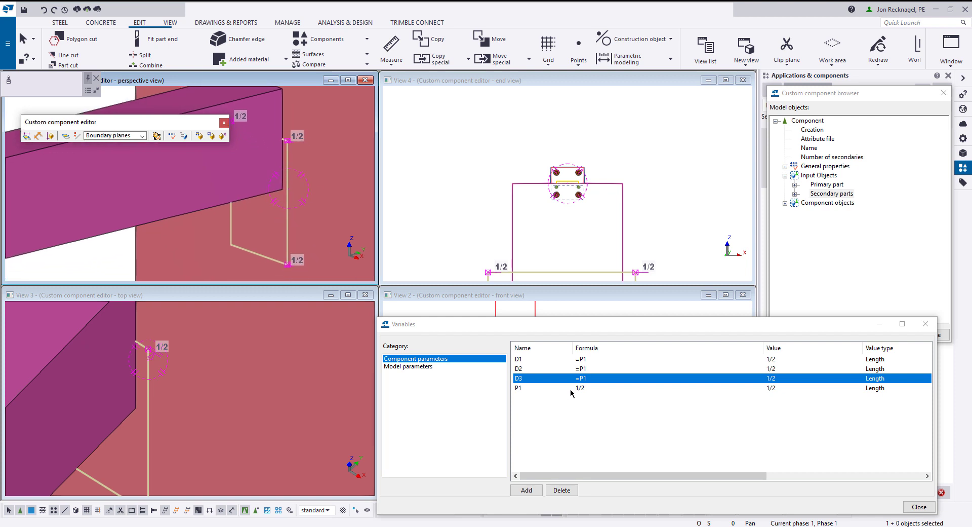
pyautogui.moveTo(567, 477); pyautogui.dragTo(727, 482)
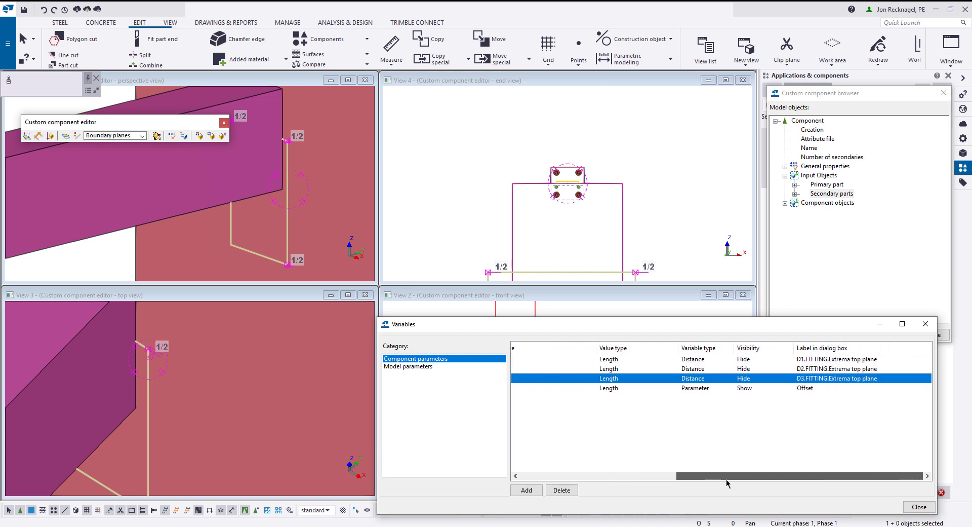
pyautogui.click(747, 388)
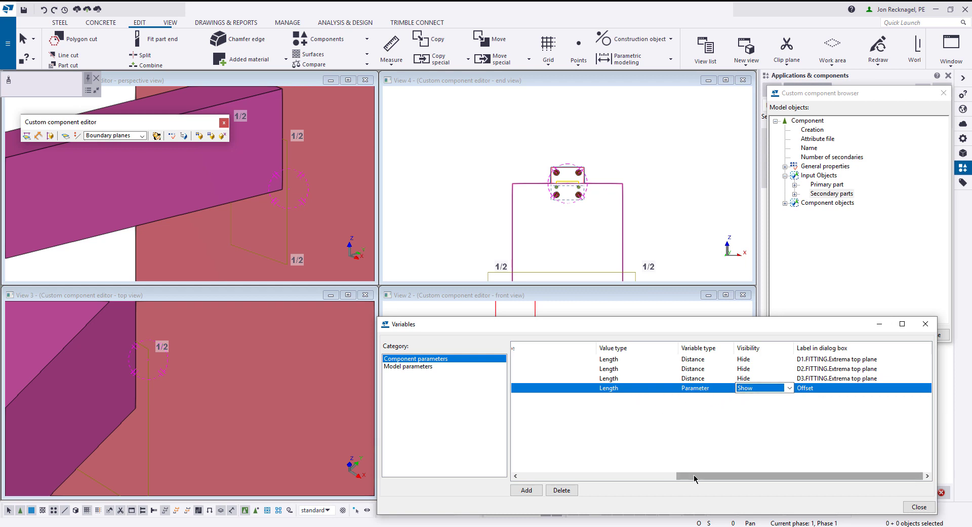
pyautogui.click(233, 265)
pyautogui.scroll(-1, 233, 265)
pyautogui.scroll(6, 248, 133)
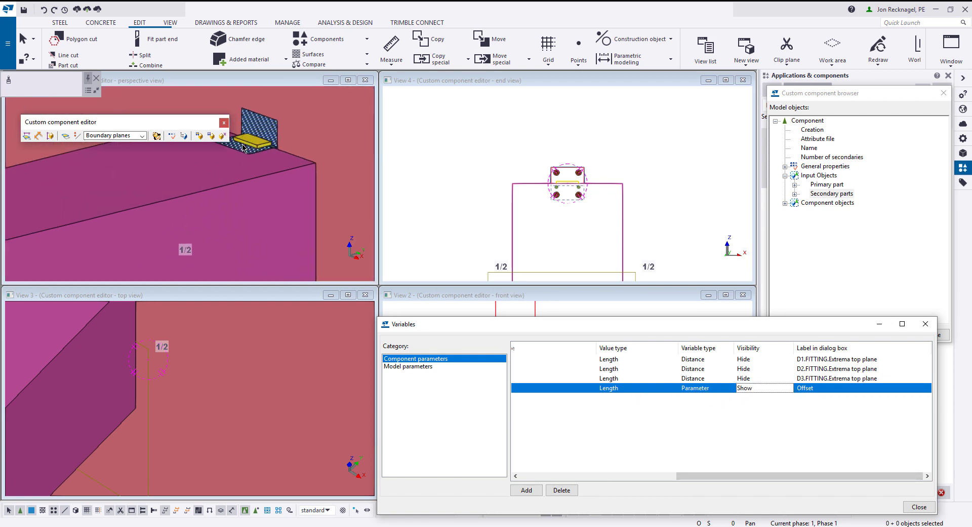
pyautogui.moveTo(188, 373); pyautogui.dragTo(195, 379, button='middle')
pyautogui.scroll(-5, 195, 379)
pyautogui.scroll(10, 164, 340)
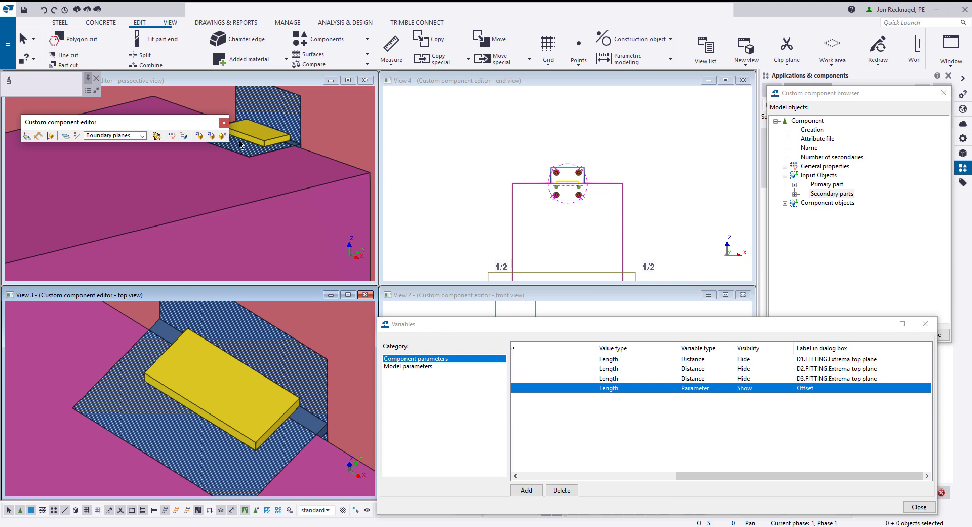
# Step: Close the custom component editor, saving the changes to all occurrences of Dec Take 5, and reopen the 3d model view
pyautogui.click(222, 136)
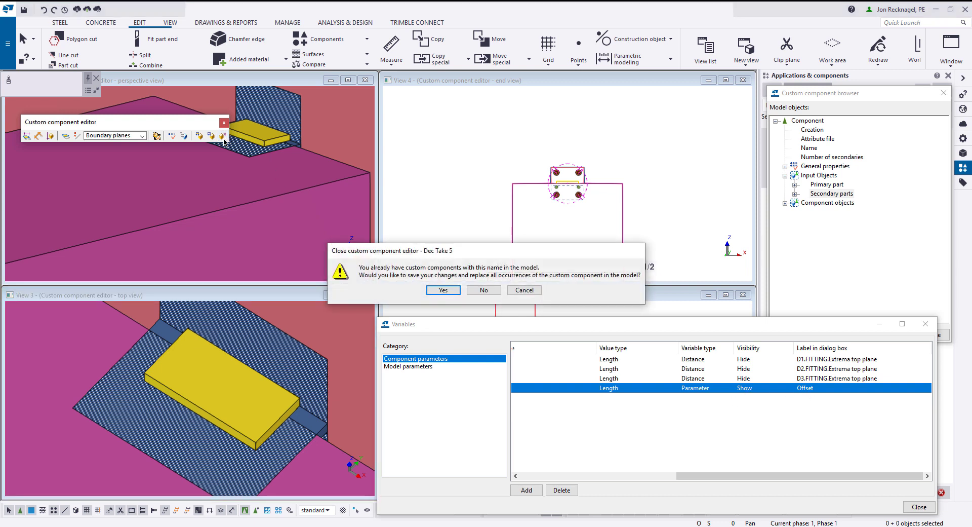
pyautogui.click(441, 290)
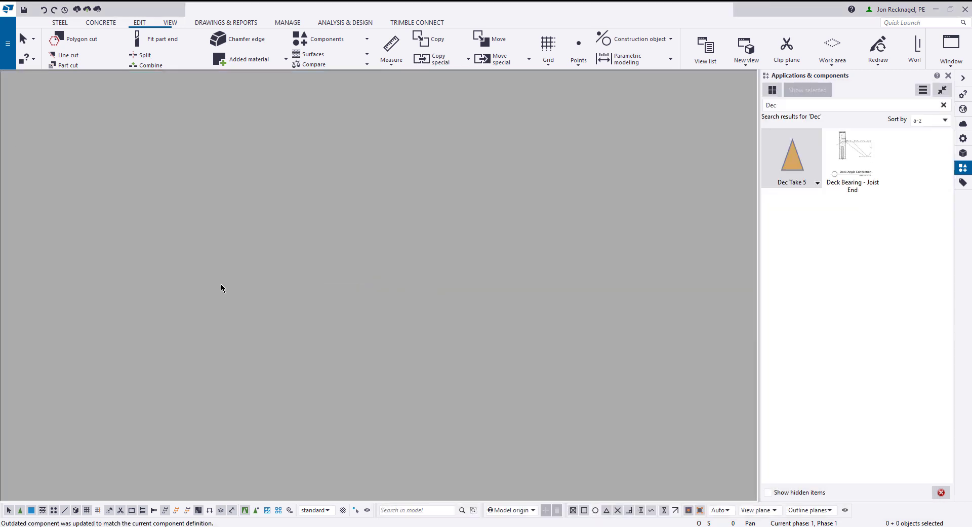
pyautogui.click(170, 23)
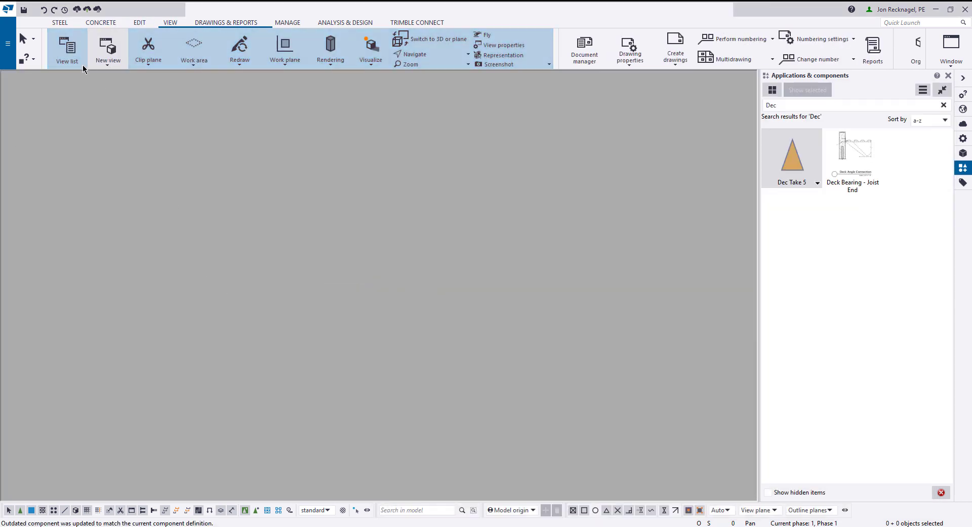
pyautogui.click(68, 48)
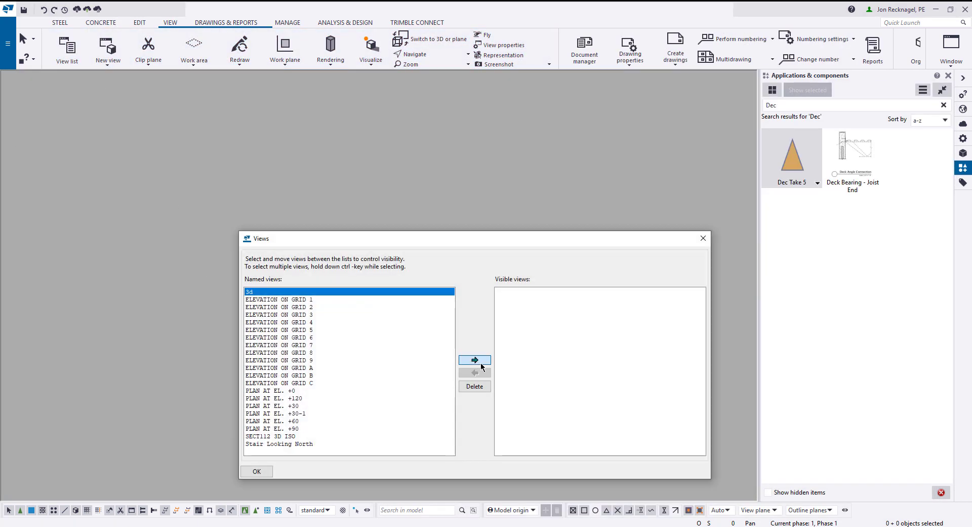
pyautogui.click(481, 363)
pyautogui.click(702, 238)
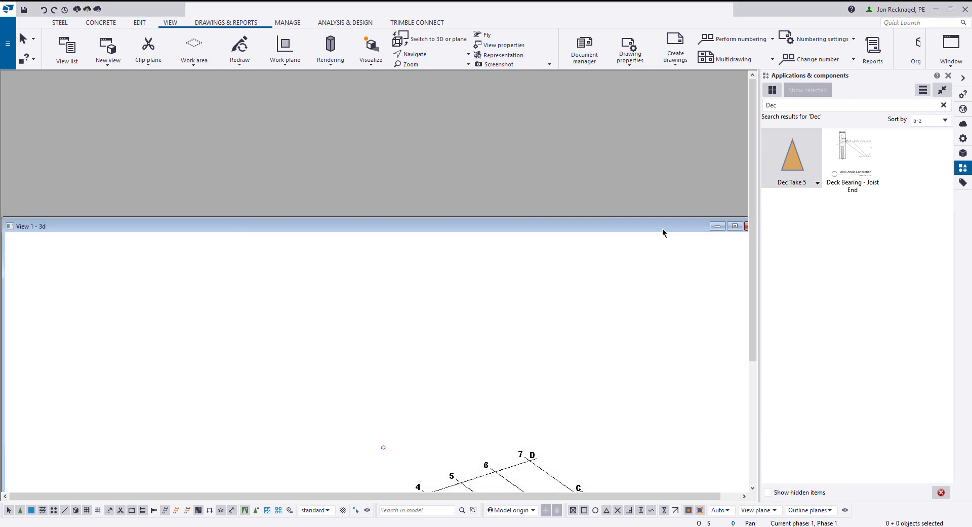
# Step: Open the properties of the Dec Take 5 connection in the model and modify its Offset to 1"
pyautogui.scroll(10, 439, 385)
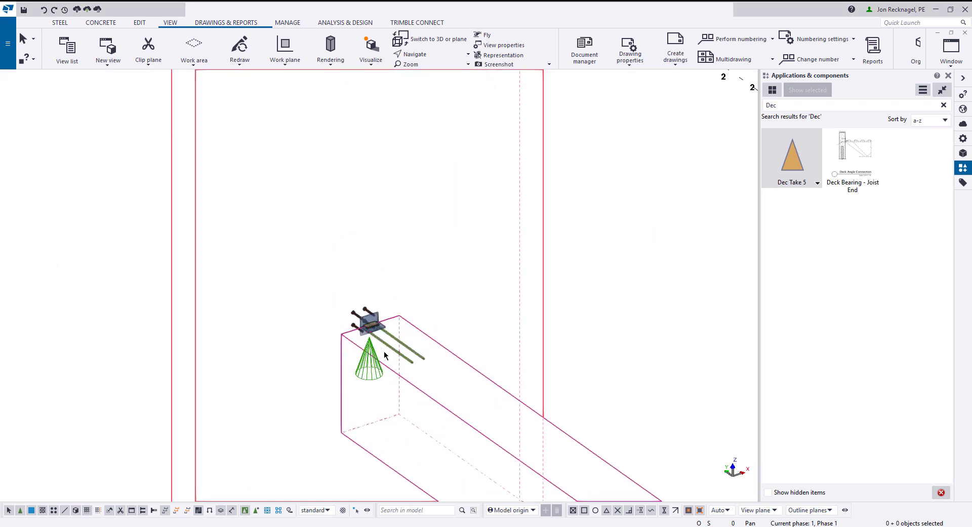
pyautogui.scroll(2, 366, 329)
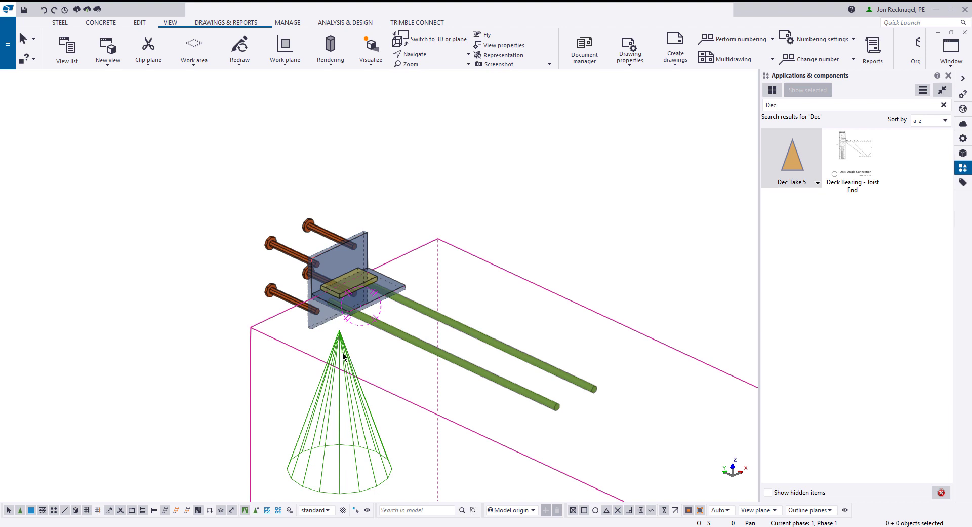
pyautogui.doubleClick(342, 356)
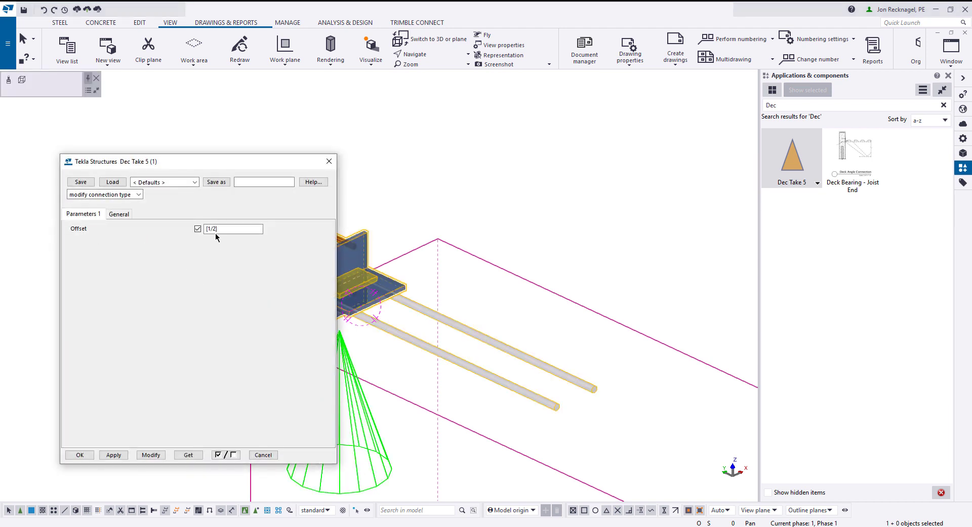
pyautogui.moveTo(216, 230); pyautogui.dragTo(195, 229)
pyautogui.moveTo(223, 166); pyautogui.dragTo(792, 90)
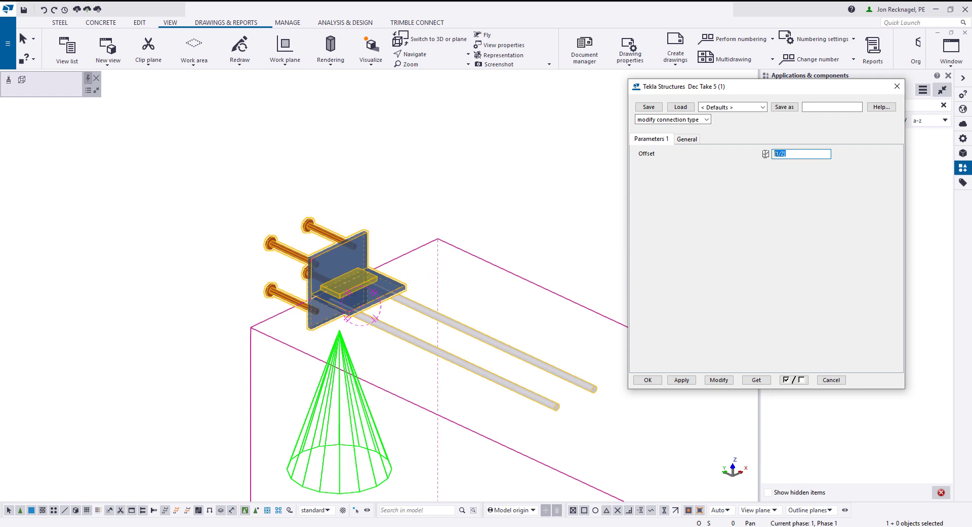
pyautogui.write('1')
pyautogui.click(725, 384)
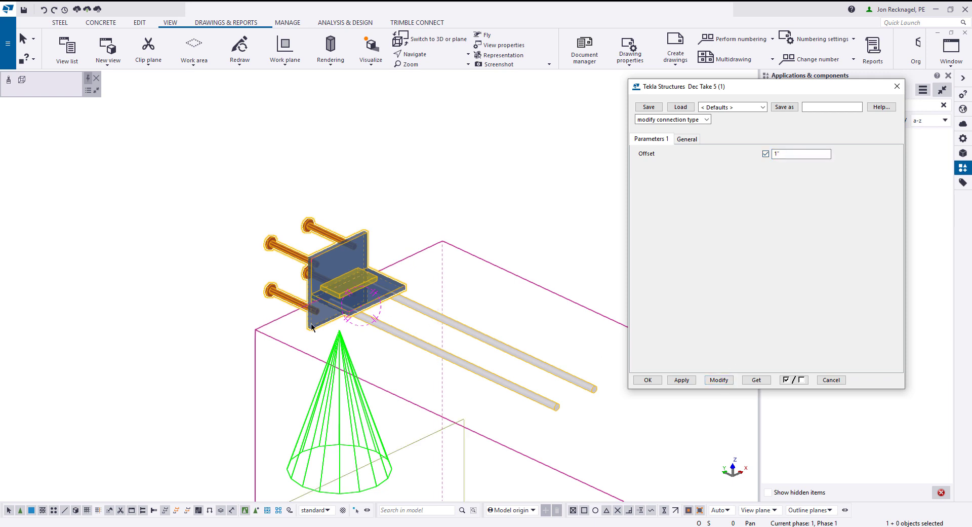
# Step: Switch the 3d view to rendered parts and components to check the beam end against the wall
pyautogui.scroll(1, 261, 330)
pyautogui.keyDown('ctrl'); pyautogui.moveTo(260, 326); pyautogui.dragTo(269, 327, button='middle'); pyautogui.keyUp('ctrl')
pyautogui.hotkey('shift', '4')
pyautogui.hotkey('ctrl', '4')
pyautogui.scroll(-2, 268, 327)
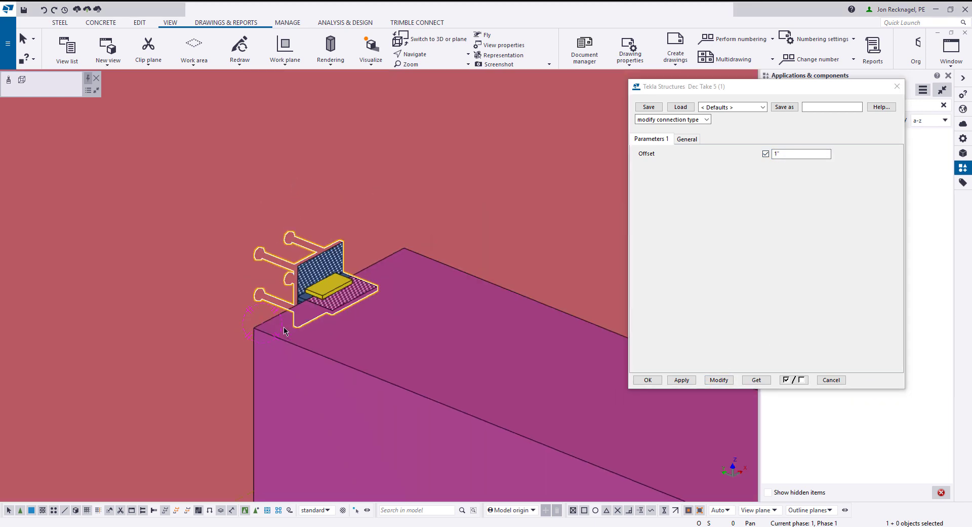
# Step: Modify the connection's Offset to 12" and examine the gap between the beam end and the wall from several angles
pyautogui.click(341, 354)
pyautogui.click(759, 152)
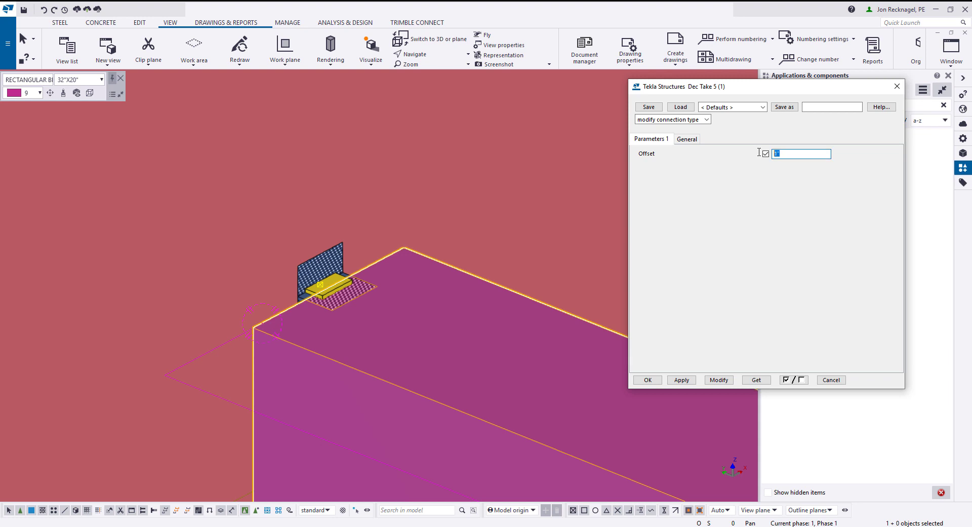
pyautogui.write('12"')
pyautogui.click(719, 379)
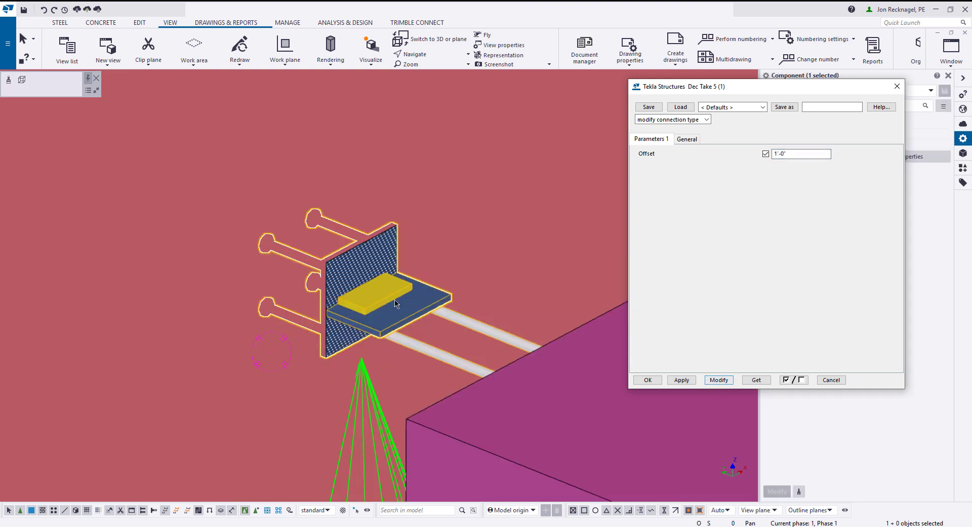
pyautogui.scroll(-2, 394, 300)
pyautogui.moveTo(479, 365)
pyautogui.keyDown('ctrl'); pyautogui.mouseDown(button='middle')
pyautogui.moveTo(560, 374)
pyautogui.moveTo(530, 384)
pyautogui.moveTo(569, 385)
pyautogui.moveTo(474, 372)
pyautogui.mouseUp(button='middle'); pyautogui.keyUp('ctrl')
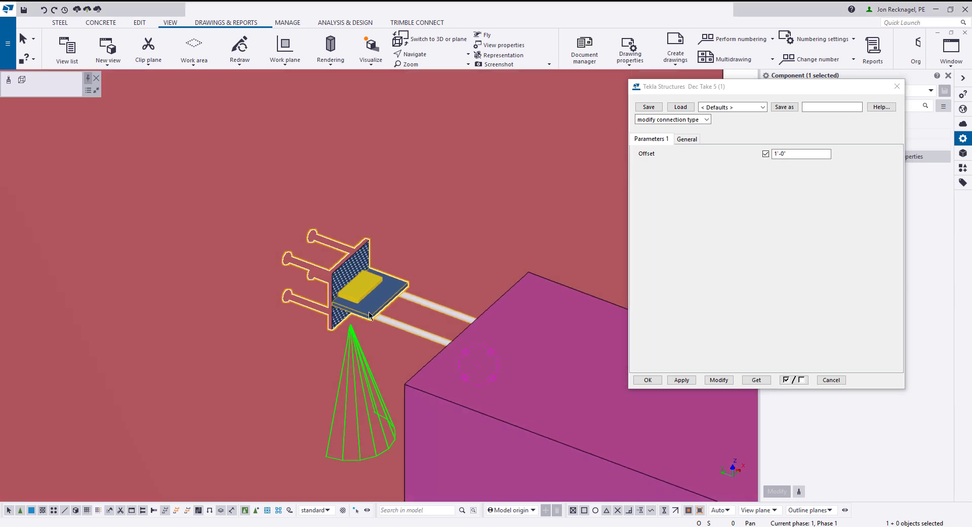
pyautogui.keyDown('ctrl'); pyautogui.moveTo(372, 307); pyautogui.dragTo(352, 279, button='middle'); pyautogui.keyUp('ctrl')
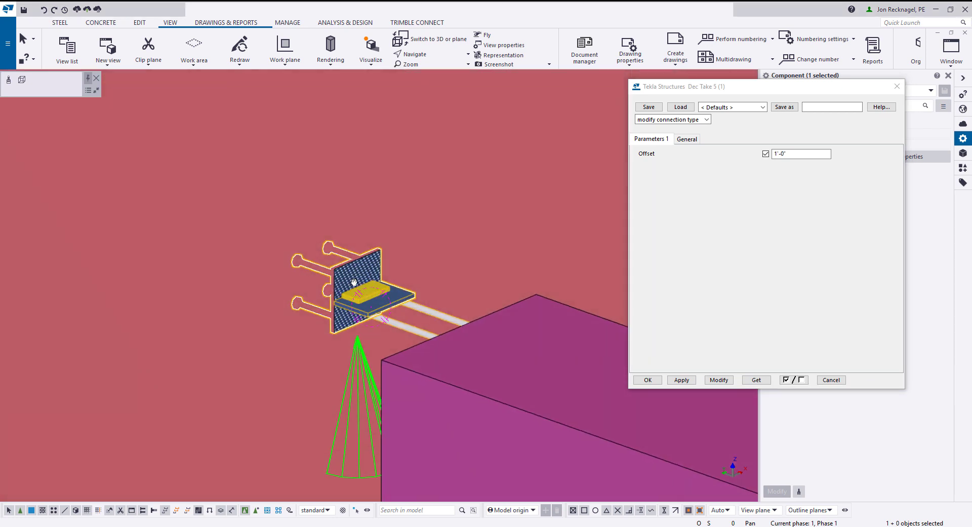
pyautogui.hotkey('ctrl', 'p')
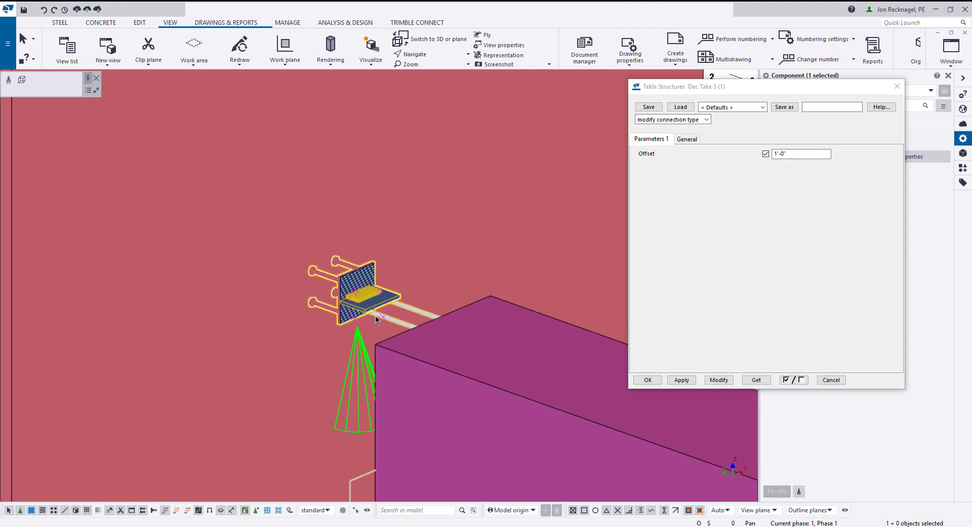
pyautogui.hotkey('ctrl', 'p')
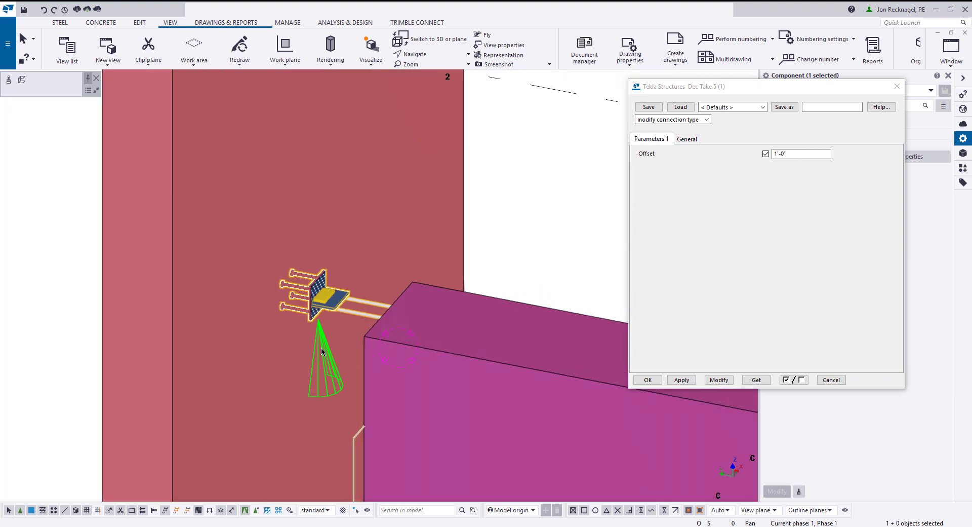
# Step: Set the Dec Take 5 connection's Offset to .5" and apply the modification
pyautogui.click(765, 153)
pyautogui.moveTo(796, 154); pyautogui.dragTo(752, 157)
pyautogui.write('.5')
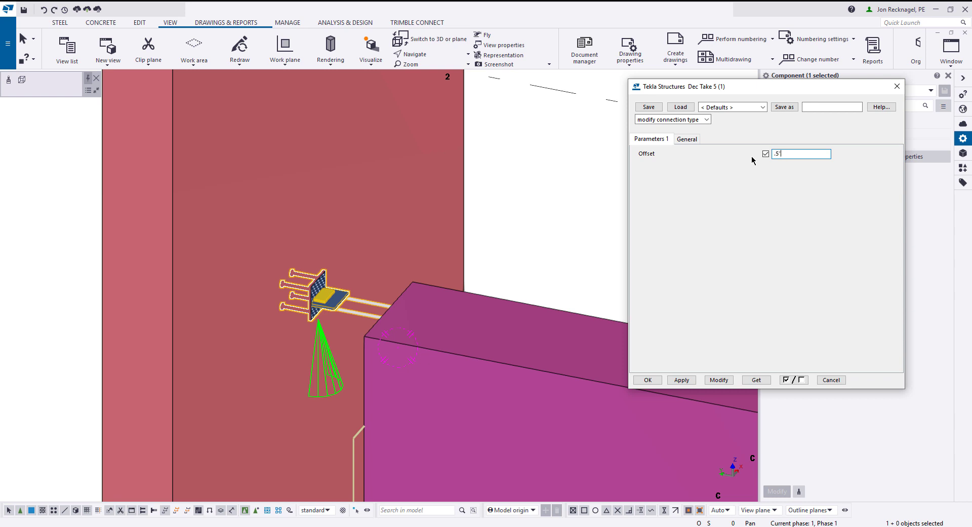
pyautogui.click(719, 380)
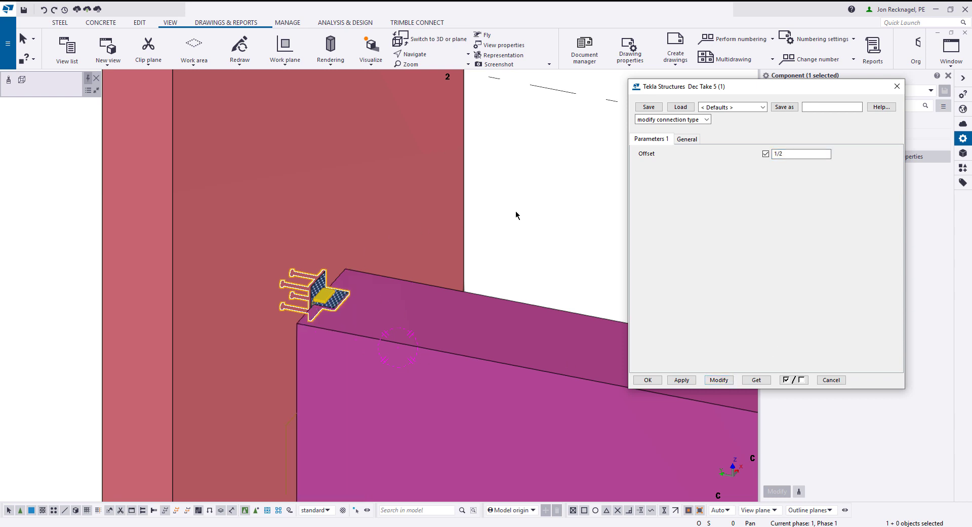
# Step: Open the Dec Take 5 connection for editing as a custom component and select the nested plate component on the beam
pyautogui.click(337, 296)
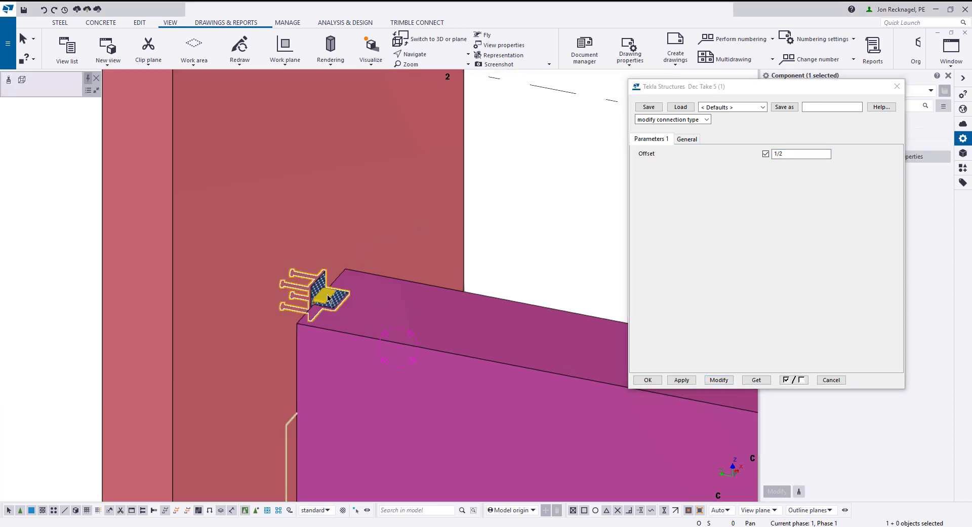
pyautogui.rightClick(329, 299)
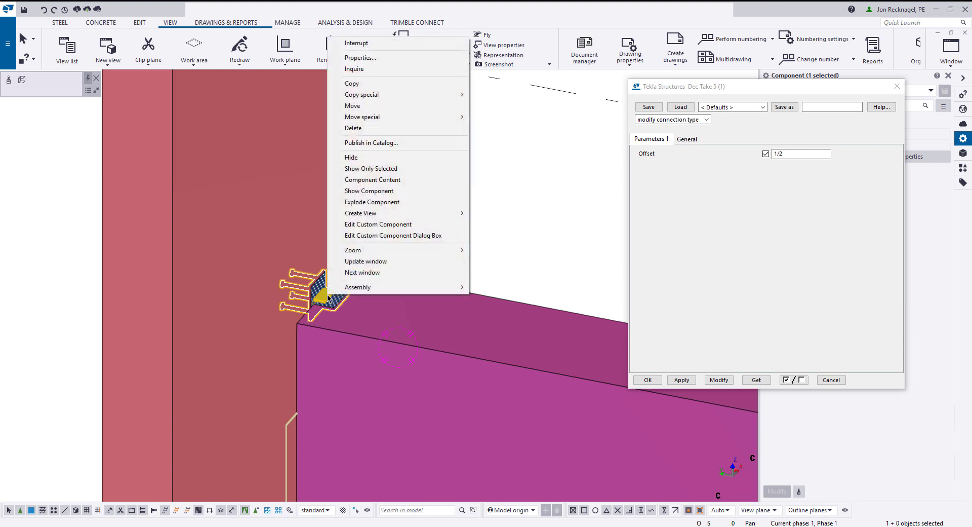
pyautogui.click(405, 223)
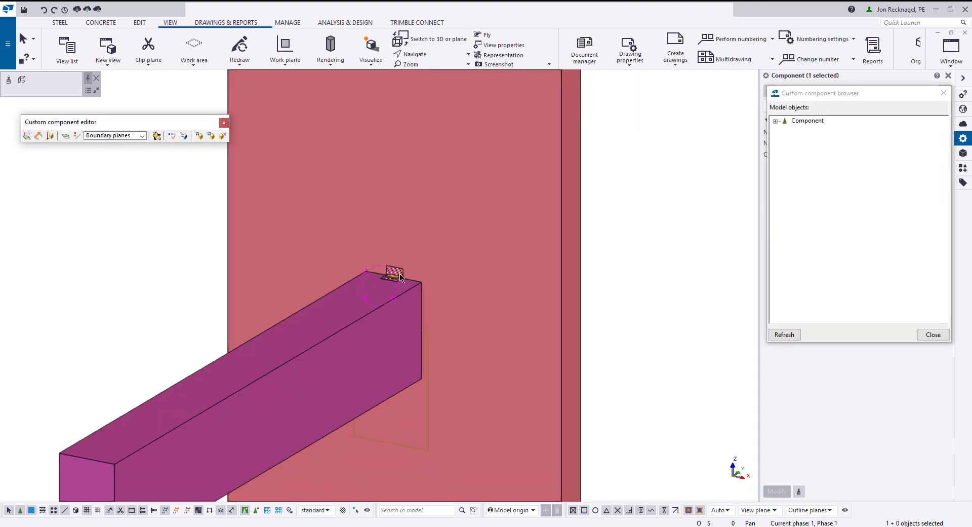
pyautogui.keyDown('ctrl'); pyautogui.moveTo(476, 280); pyautogui.dragTo(566, 287, button='middle'); pyautogui.keyUp('ctrl')
pyautogui.scroll(3, 404, 279)
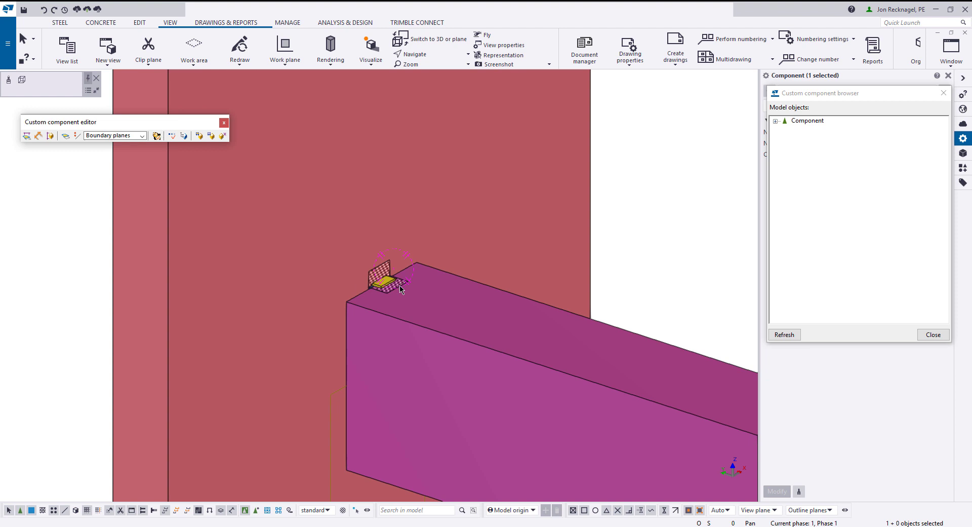
pyautogui.click(401, 287)
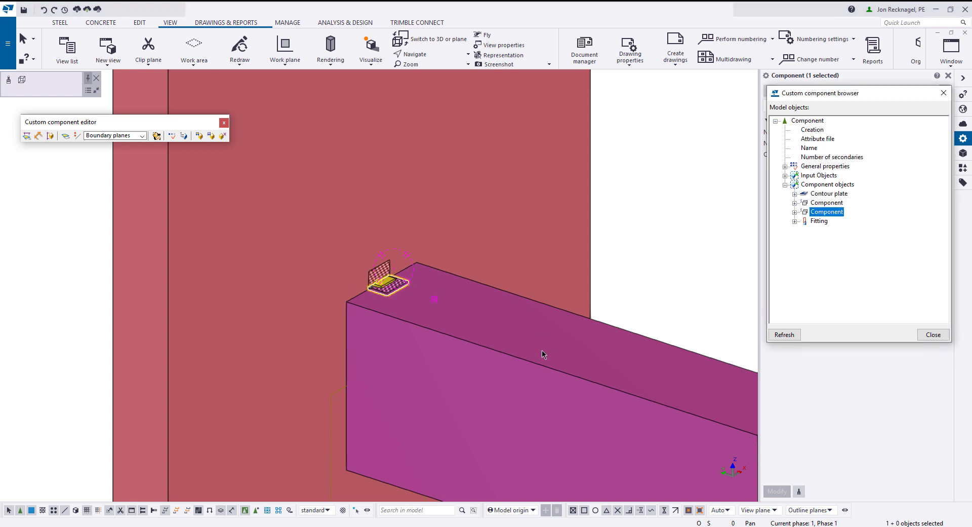
pyautogui.scroll(-2, 542, 354)
pyautogui.scroll(3, 420, 286)
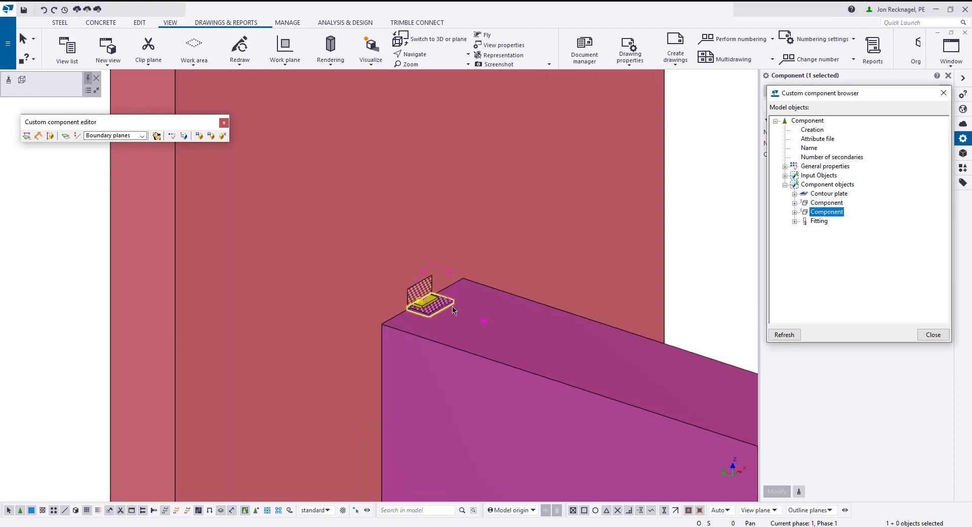
# Step: Add the nested studded embed component to the wall as a sub-assembly
pyautogui.click(419, 284)
pyautogui.scroll(-3, 418, 284)
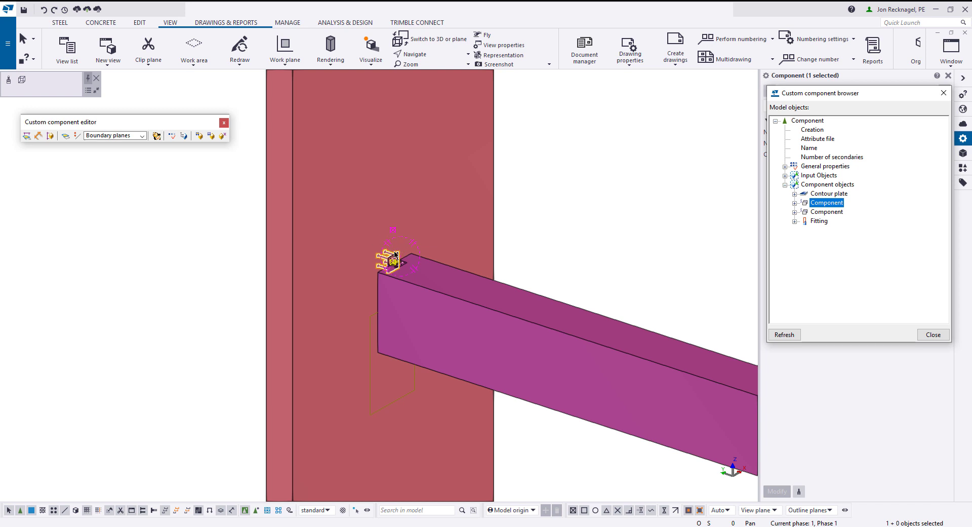
pyautogui.scroll(3, 396, 256)
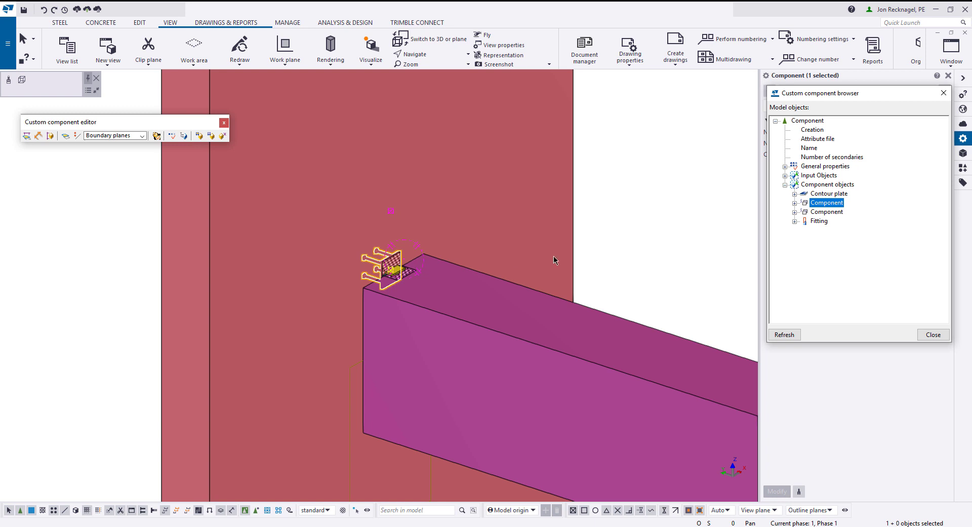
pyautogui.scroll(2, 390, 266)
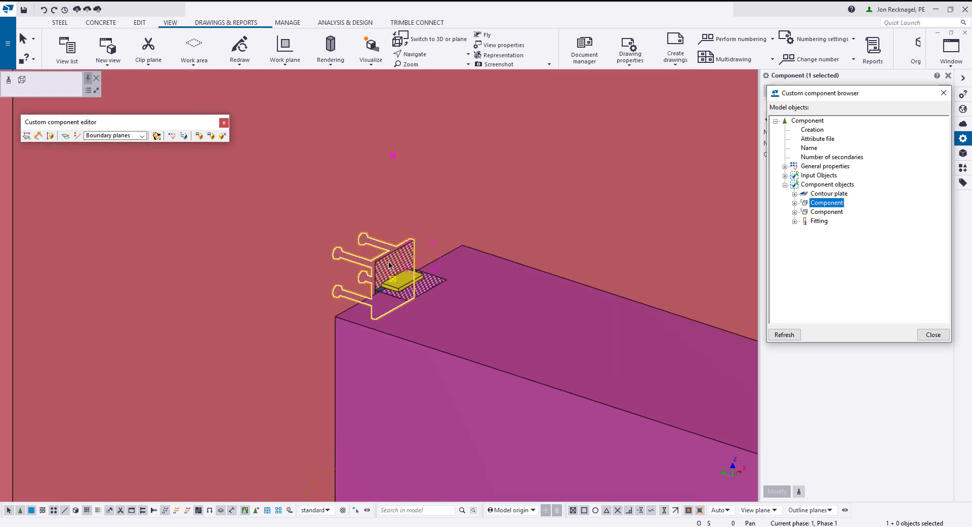
pyautogui.rightClick(389, 262)
pyautogui.moveTo(455, 519)
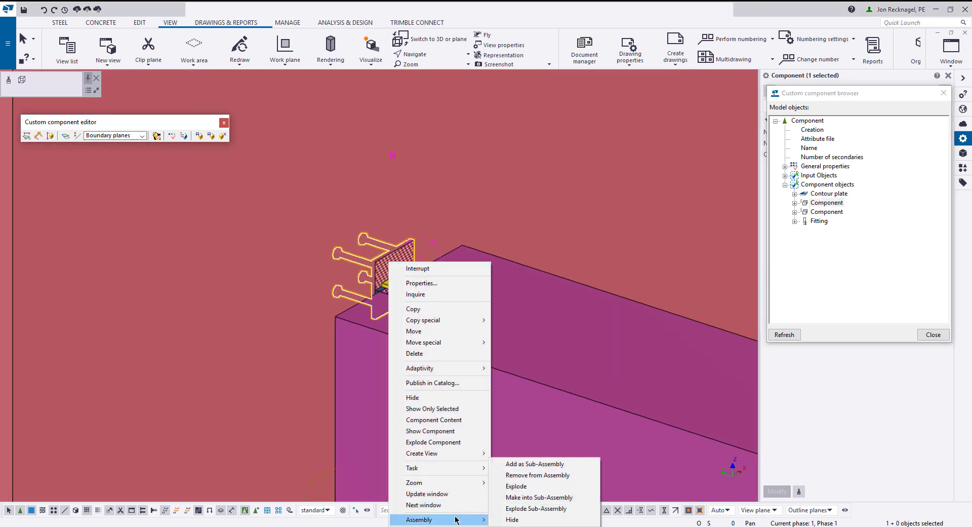
pyautogui.click(529, 464)
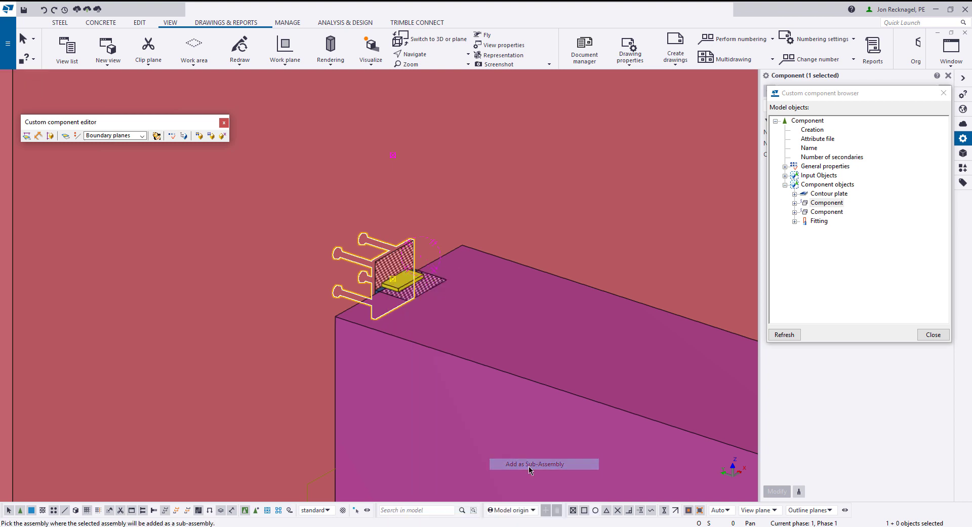
pyautogui.scroll(-4, 388, 373)
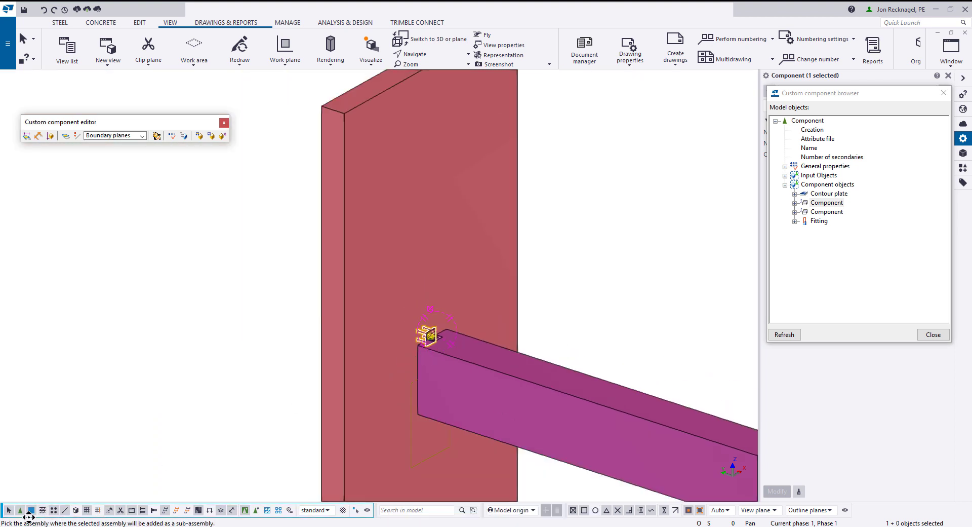
pyautogui.click(348, 181)
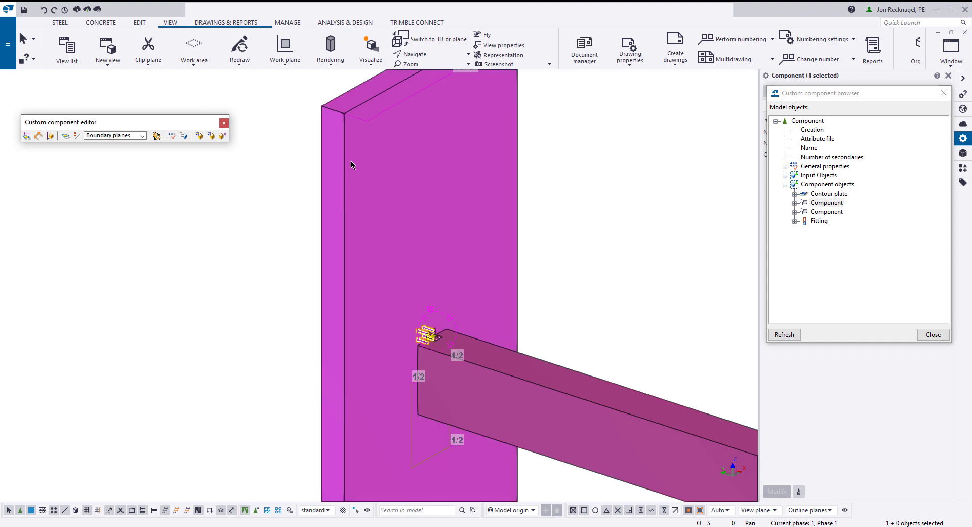
pyautogui.click(594, 260)
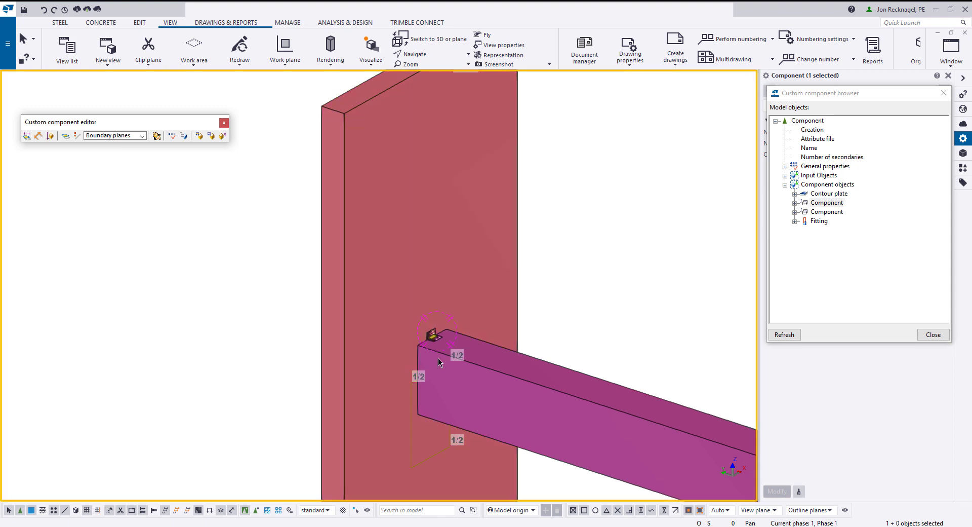
# Step: Add the nested plate component on top of the beam to the beam as a sub-assembly
pyautogui.scroll(11, 440, 347)
pyautogui.click(435, 296)
pyautogui.rightClick(435, 299)
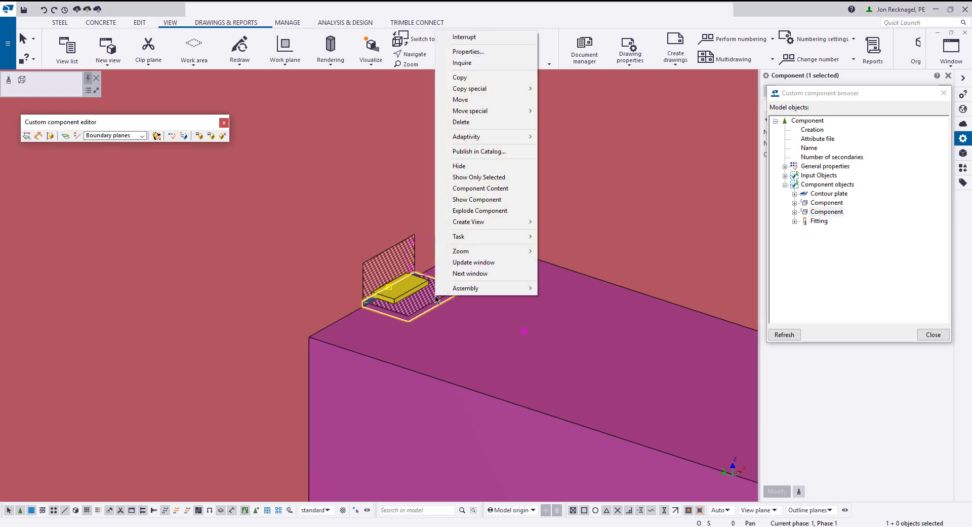
pyautogui.moveTo(471, 289)
pyautogui.click(568, 289)
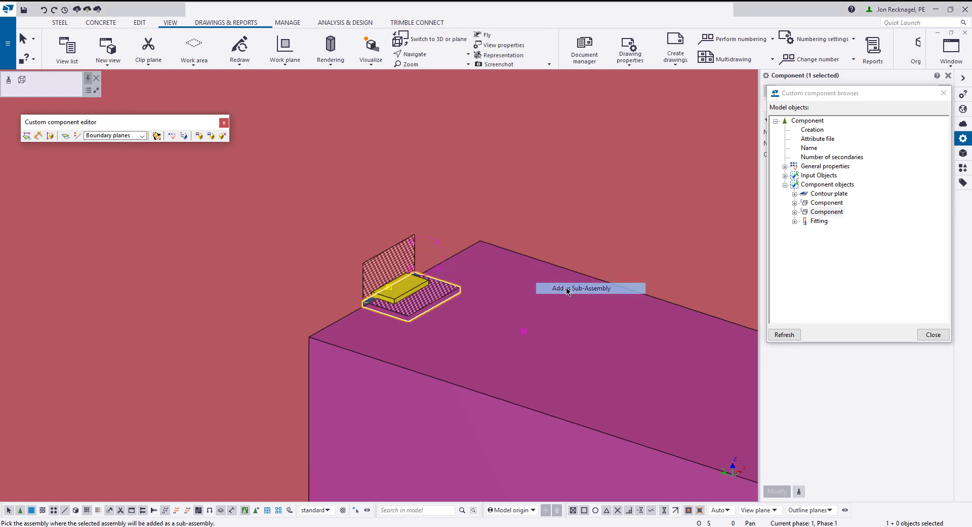
pyautogui.scroll(-6, 590, 310)
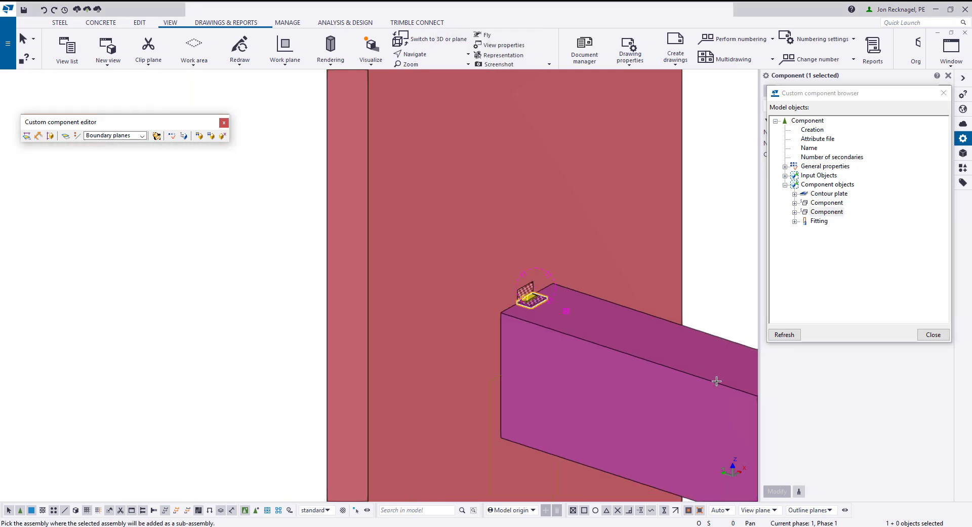
pyautogui.scroll(5, 546, 344)
pyautogui.scroll(4, 532, 286)
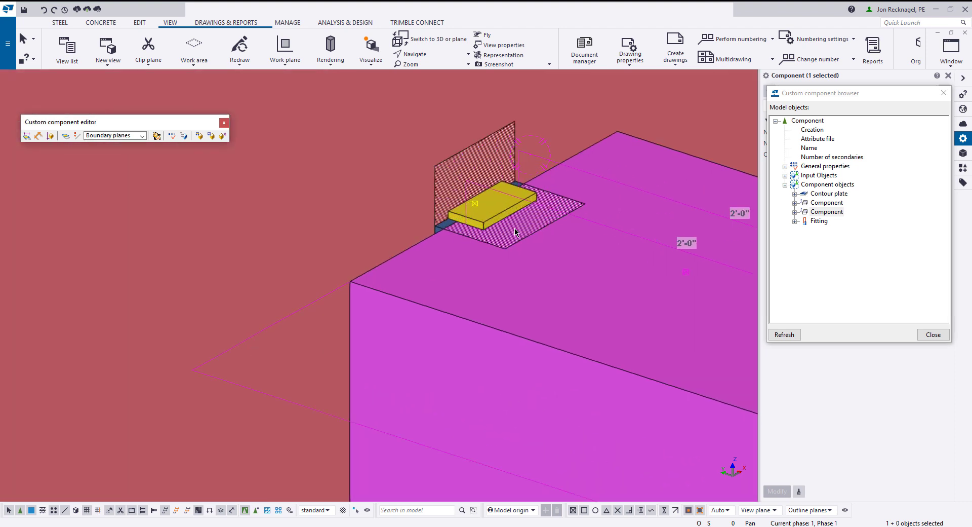
# Step: Examine the loose PL3/8 contour plate in relation to the wall and the beam by selecting each part
pyautogui.click(495, 219)
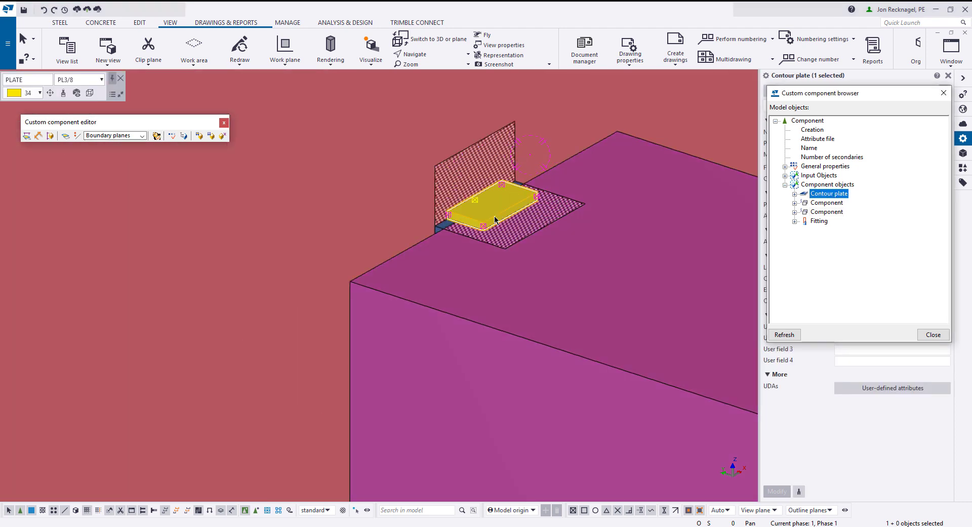
pyautogui.scroll(-1, 495, 220)
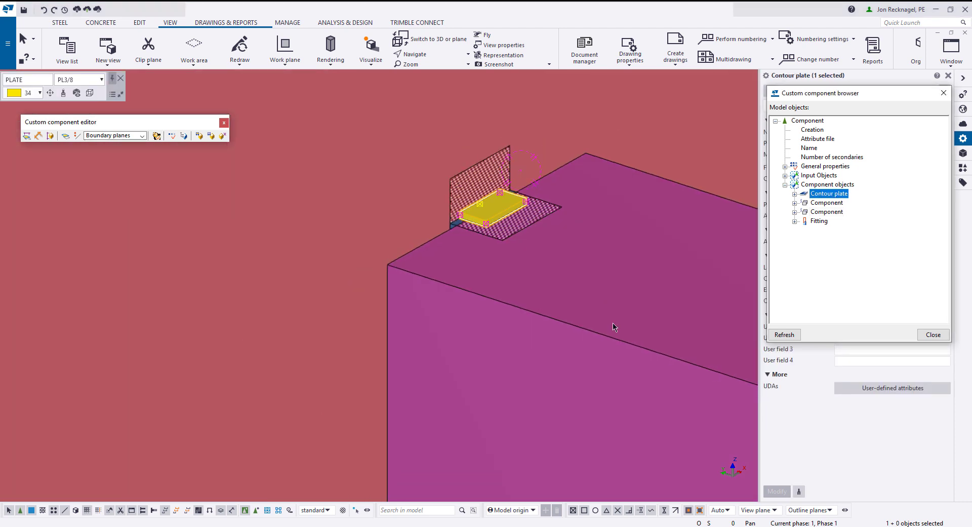
pyautogui.click(506, 215)
pyautogui.scroll(-1, 507, 214)
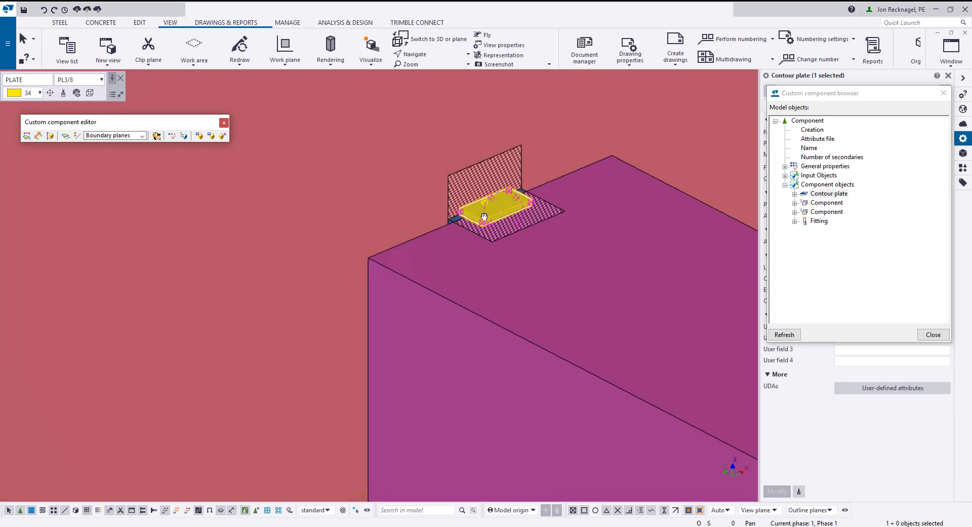
pyautogui.scroll(-3, 491, 216)
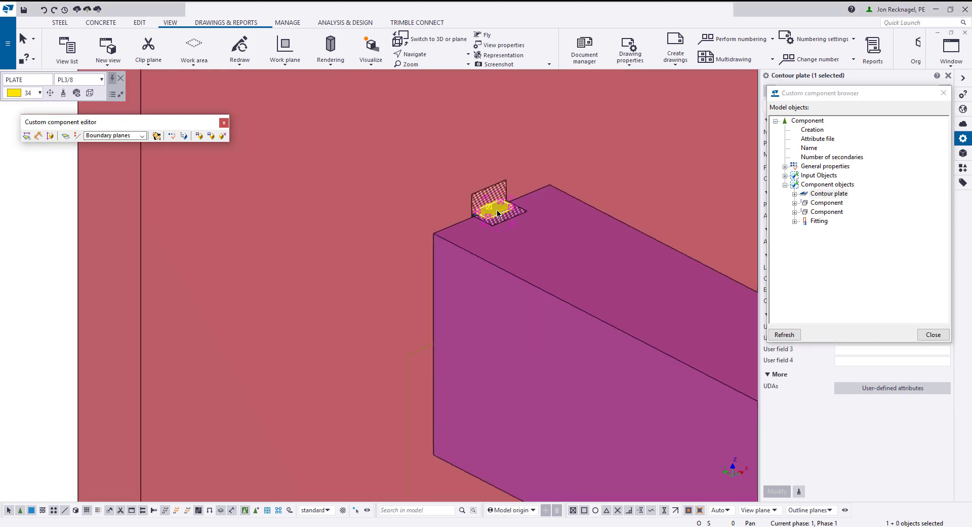
pyautogui.click(447, 187)
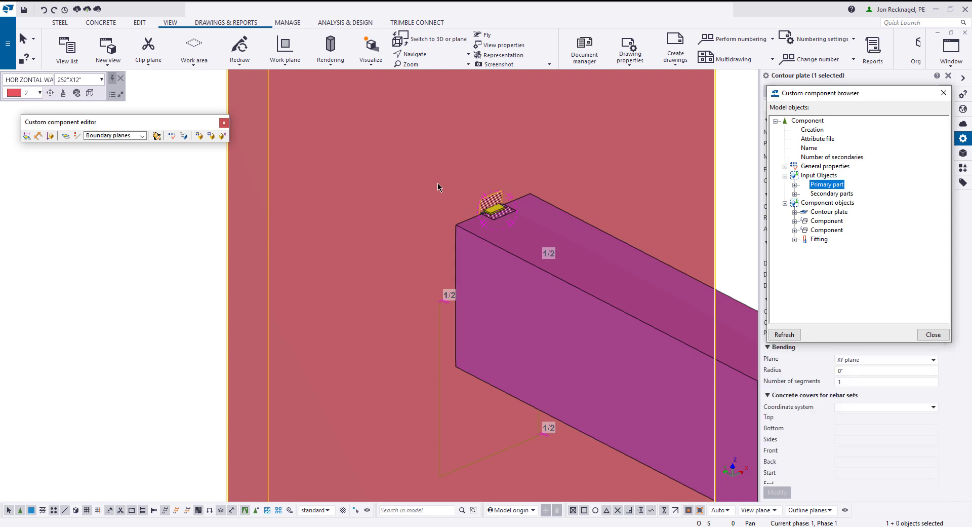
pyautogui.click(619, 310)
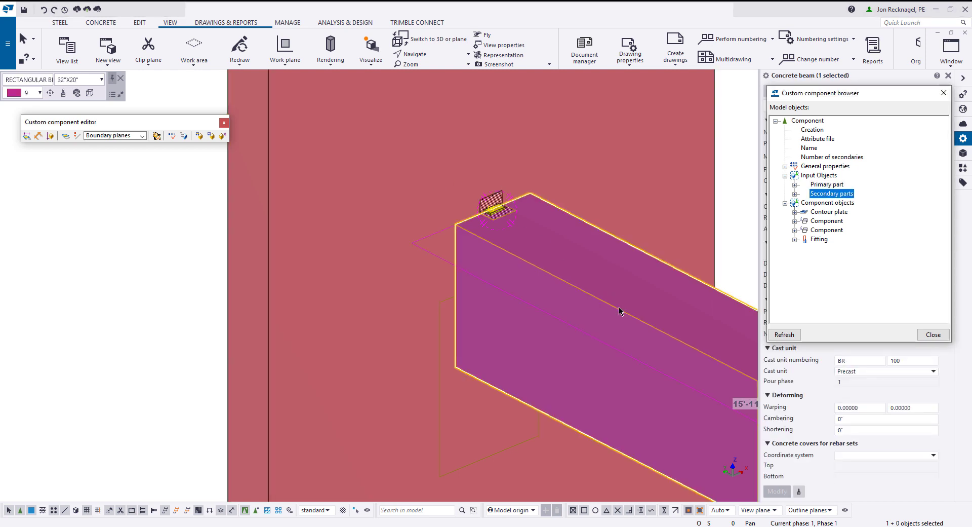
pyautogui.scroll(2, 483, 201)
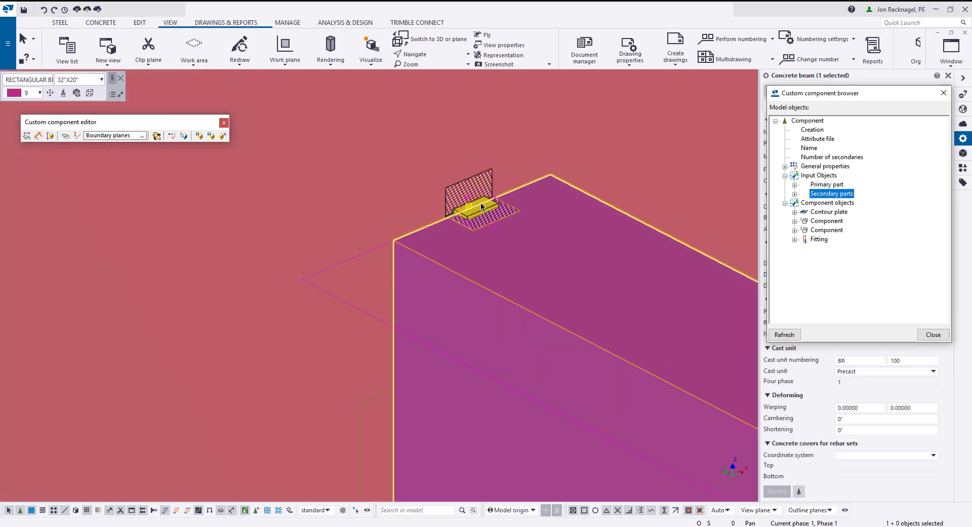
pyautogui.click(477, 204)
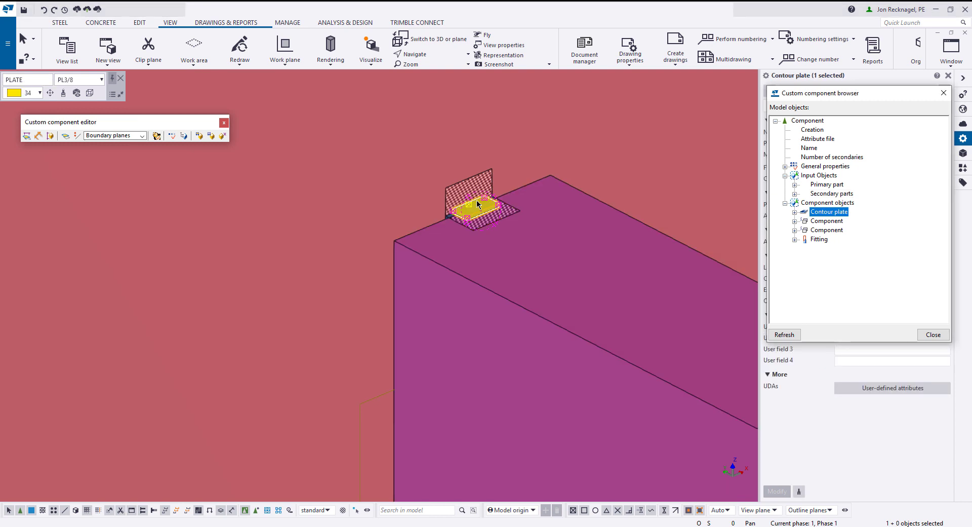
pyautogui.scroll(-5, 562, 275)
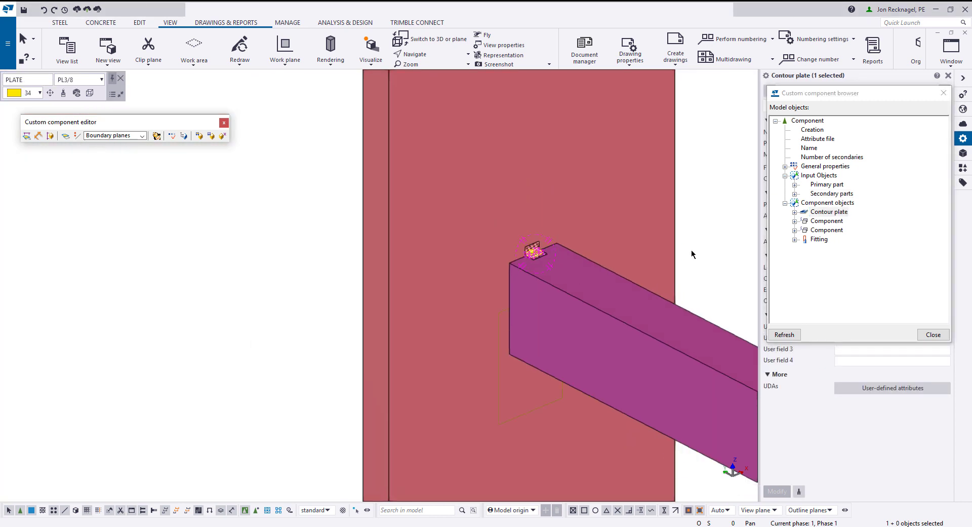
# Step: Inquire the beam's cast unit in the component editor and check its sub-assembly information
pyautogui.rightClick(612, 310)
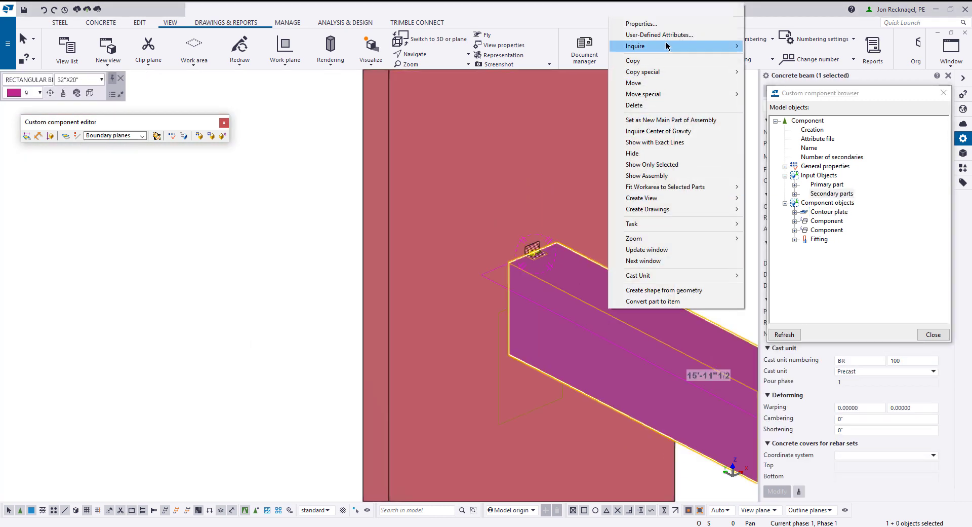
pyautogui.moveTo(667, 46)
pyautogui.click(779, 57)
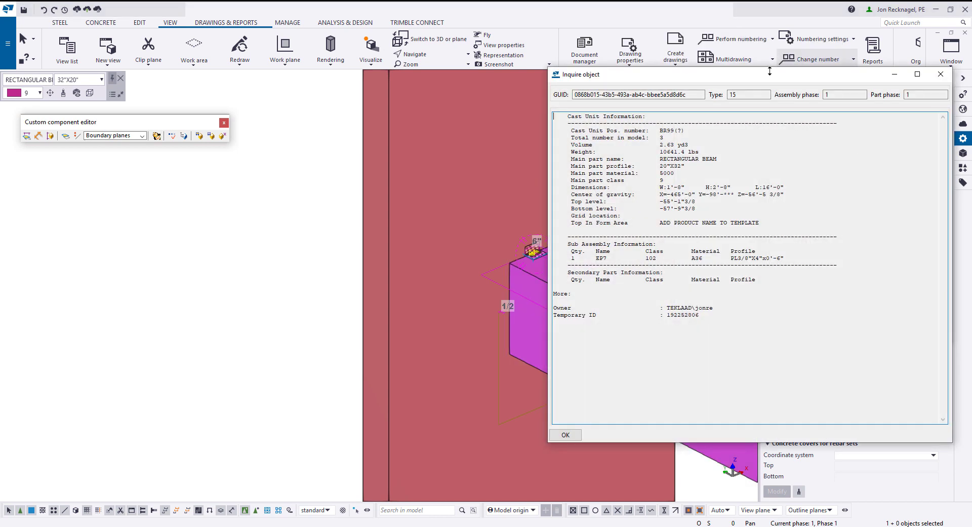
pyautogui.moveTo(568, 258); pyautogui.dragTo(789, 259)
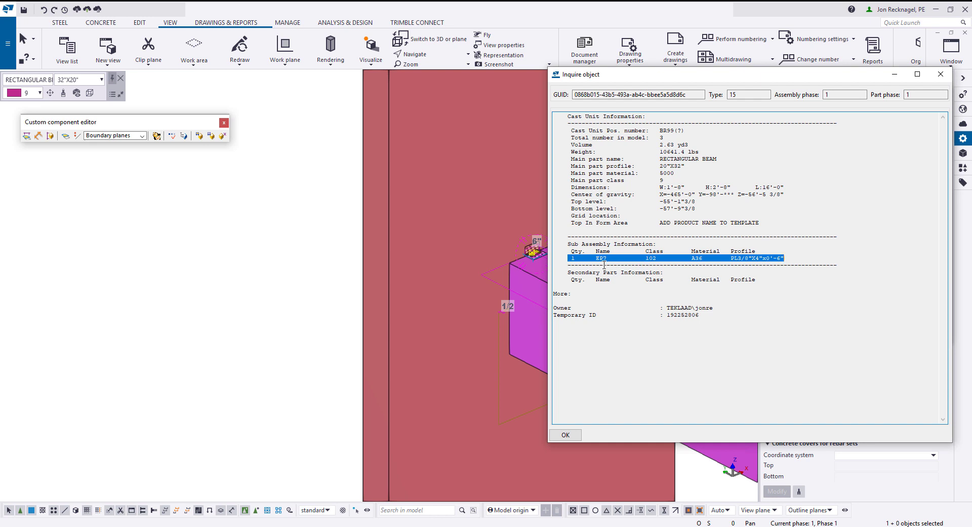
pyautogui.moveTo(478, 277); pyautogui.dragTo(388, 289, button='middle')
pyautogui.scroll(2, 459, 279)
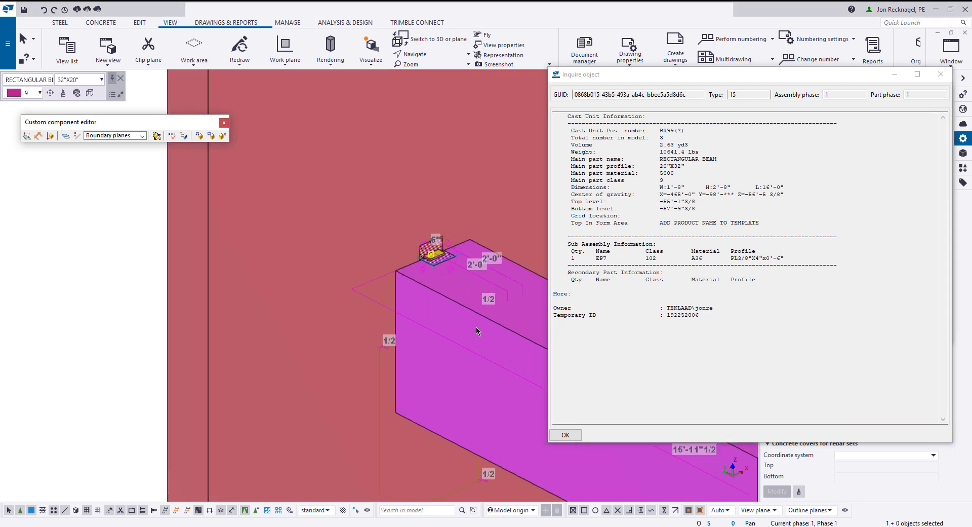
# Step: Close the custom component editor, saving the changes to Dec Take 5 and accepting the backup file notice
pyautogui.click(224, 137)
pyautogui.click(442, 290)
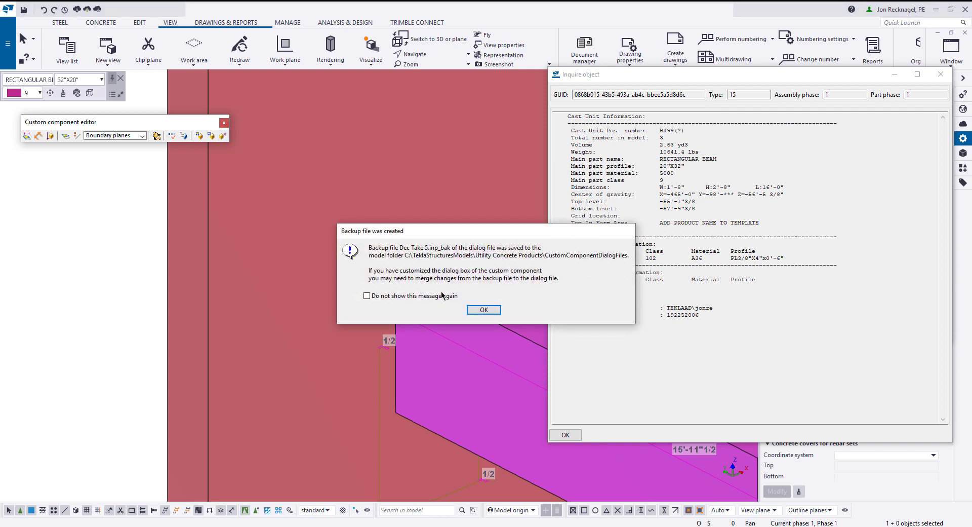
pyautogui.click(483, 311)
pyautogui.keyDown('ctrl'); pyautogui.moveTo(395, 317); pyautogui.dragTo(386, 353, button='middle'); pyautogui.keyUp('ctrl')
# Step: Inquire the cast unit of the beam in the main model and check its sub-assembly entry
pyautogui.click(411, 364)
pyautogui.scroll(-5, 411, 363)
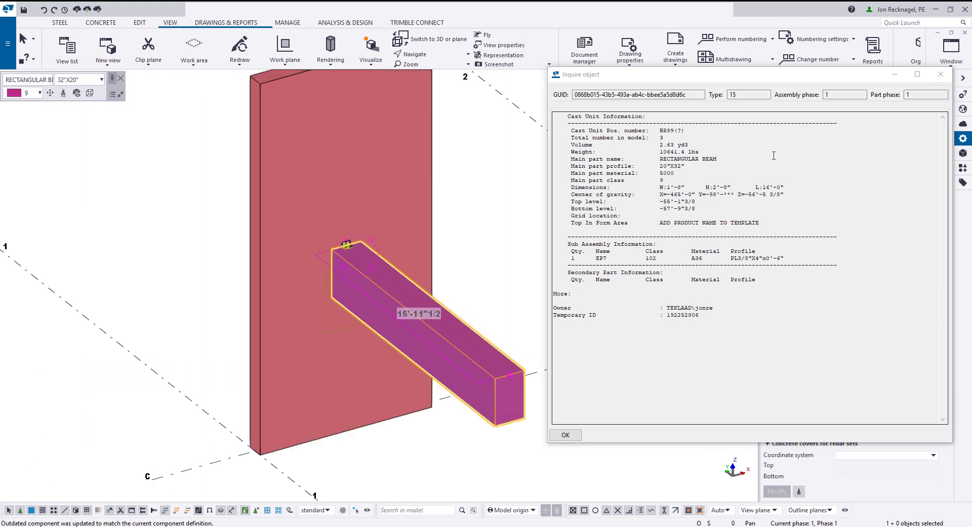
pyautogui.click(940, 73)
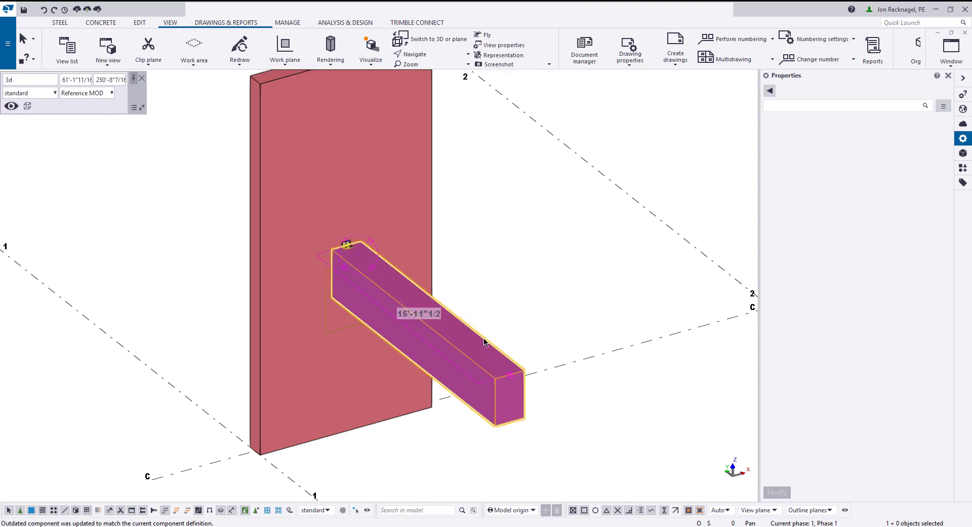
pyautogui.rightClick(485, 347)
pyautogui.moveTo(602, 78)
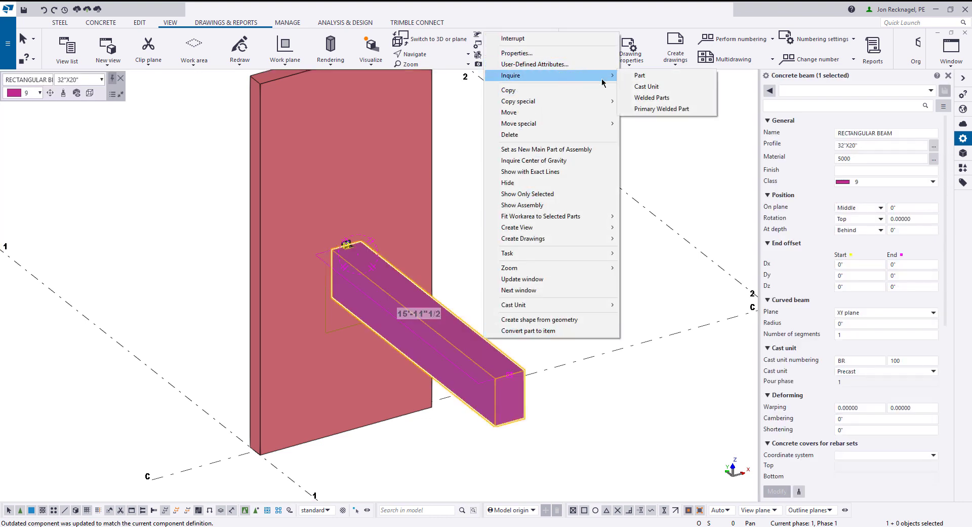
pyautogui.click(653, 86)
pyautogui.moveTo(574, 258); pyautogui.dragTo(780, 258)
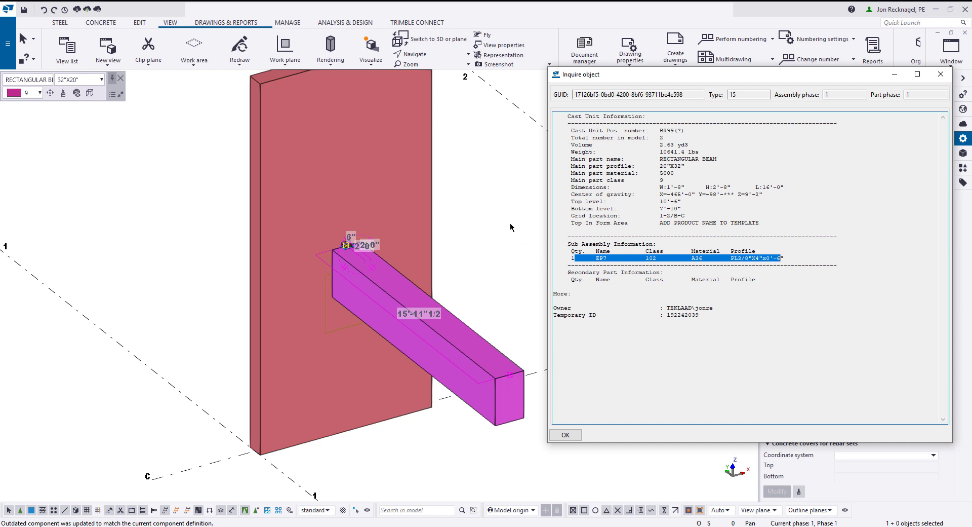
# Step: Select the Dec Take 5 connection in the model and examine its embeds and plate at the beam end
pyautogui.click(479, 239)
pyautogui.scroll(4, 349, 243)
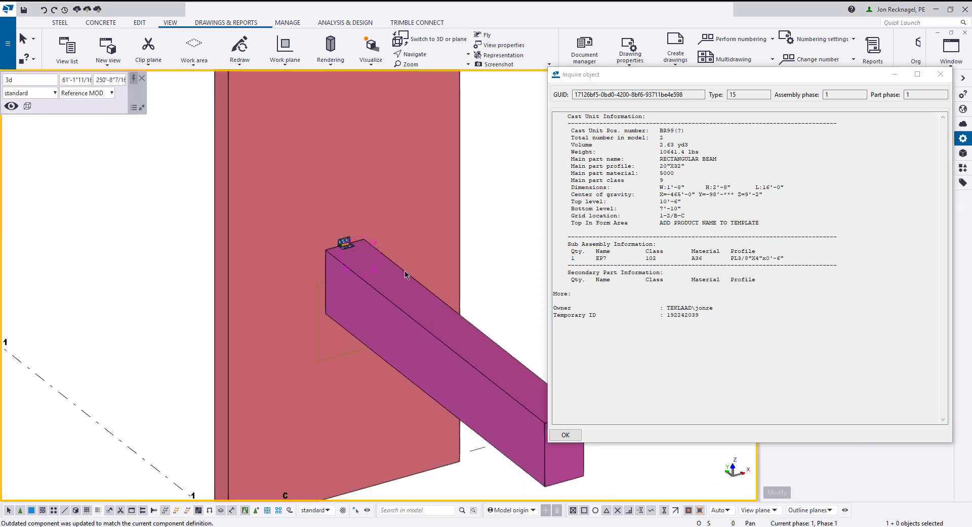
pyautogui.scroll(3, 350, 253)
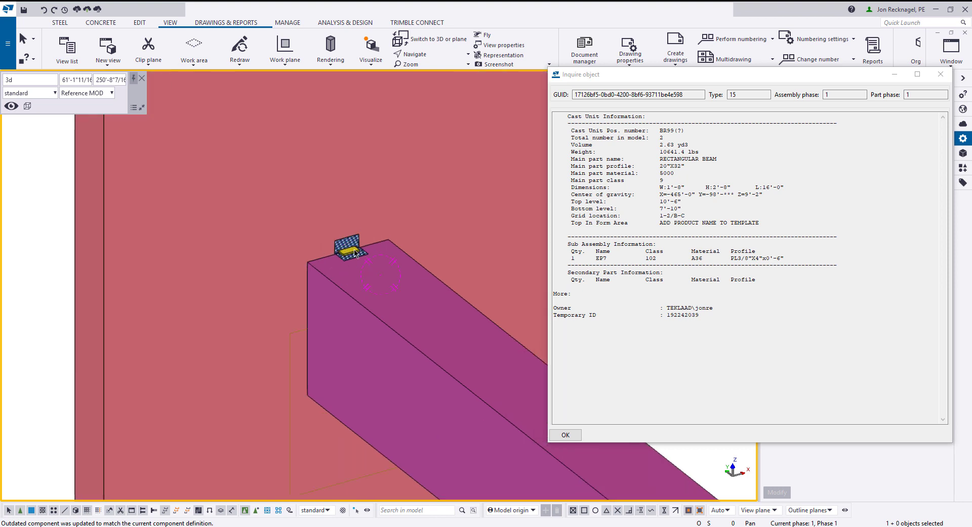
pyautogui.click(300, 331)
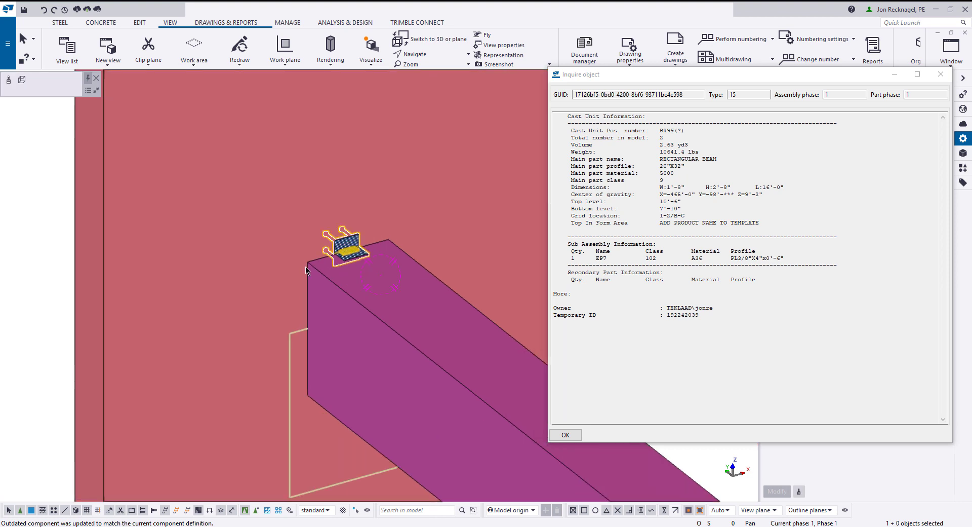
pyautogui.scroll(-1, 354, 241)
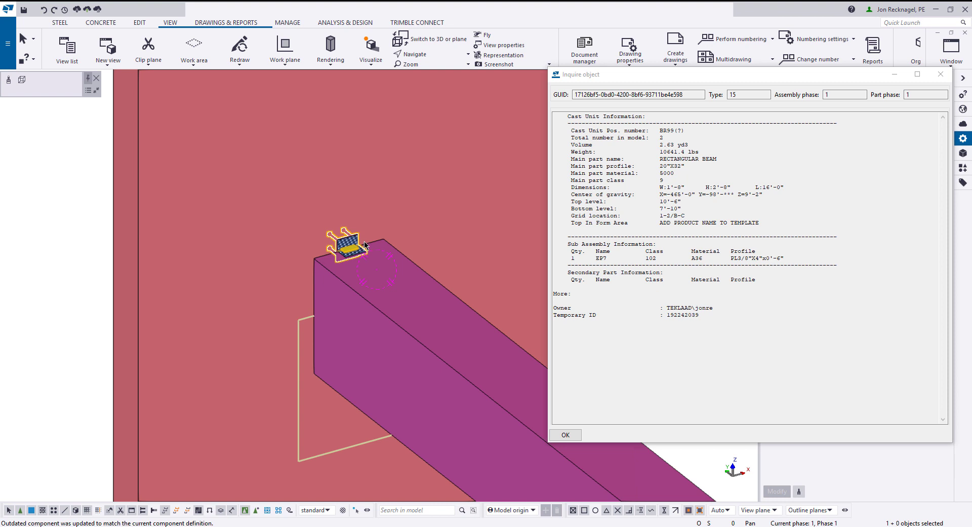
pyautogui.scroll(-1, 366, 251)
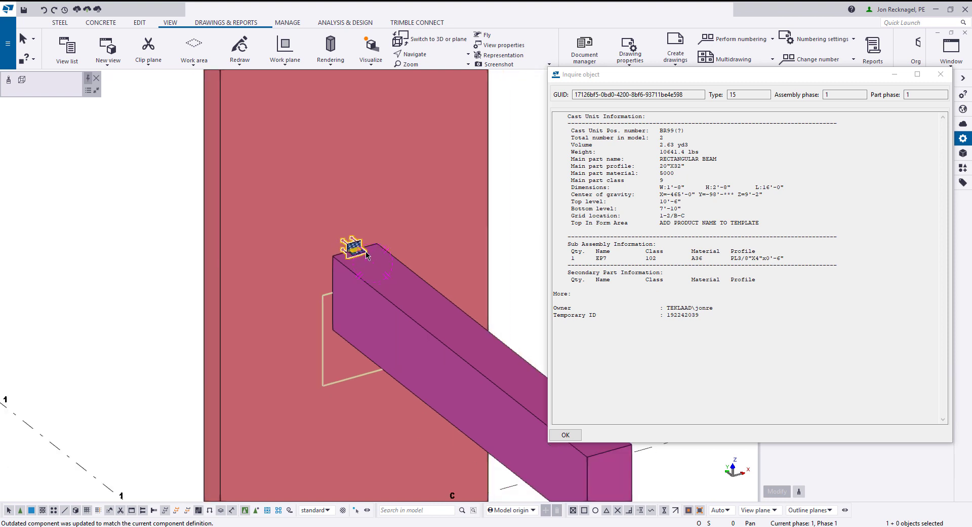
pyautogui.scroll(-1, 366, 251)
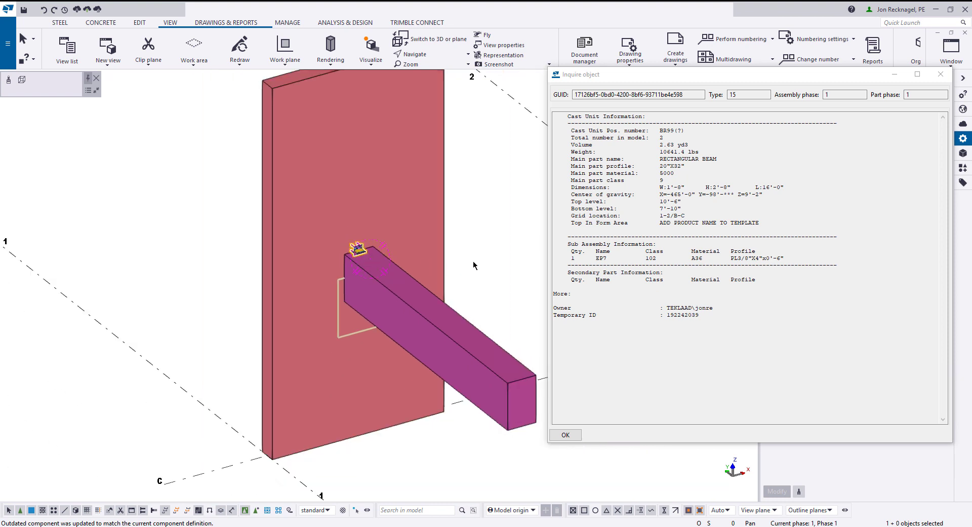
pyautogui.scroll(2, 357, 250)
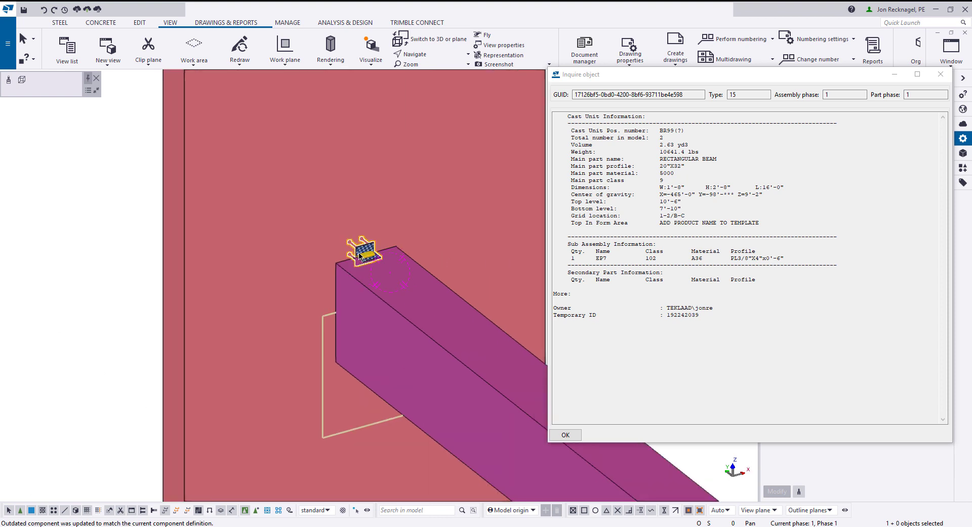